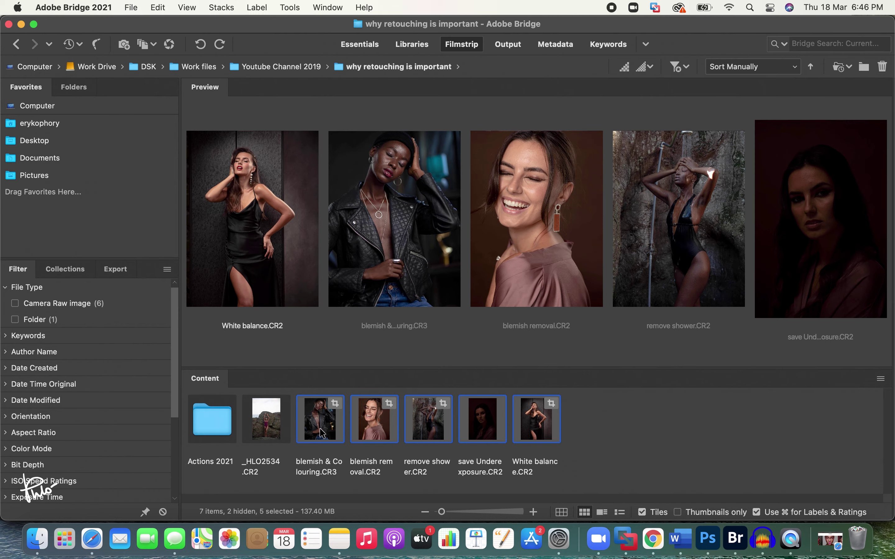
Step: Open the five selected raw photos from the Bridge folder together in Camera Raw
{"action": "key", "text": "super+Tab"}
{"action": "key", "text": "super+Tab"}
{"action": "key", "text": "super+Tab"}
{"action": "right_click", "coordinate": [535, 429]}
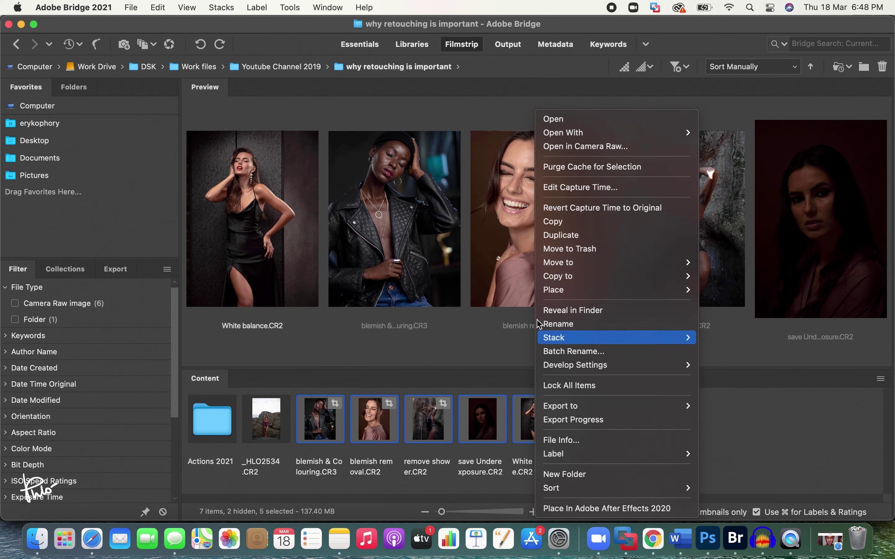
{"action": "mouse_move", "coordinate": [586, 138]}
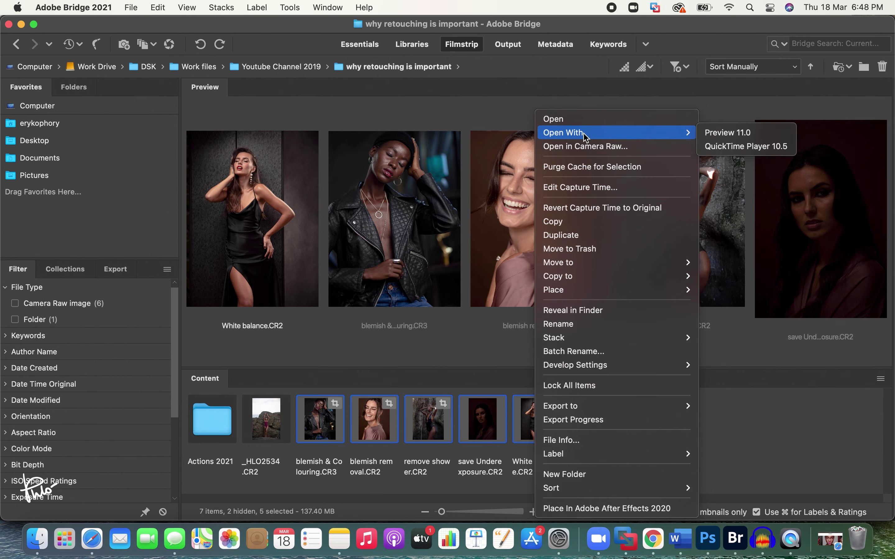
{"action": "left_click", "coordinate": [628, 119]}
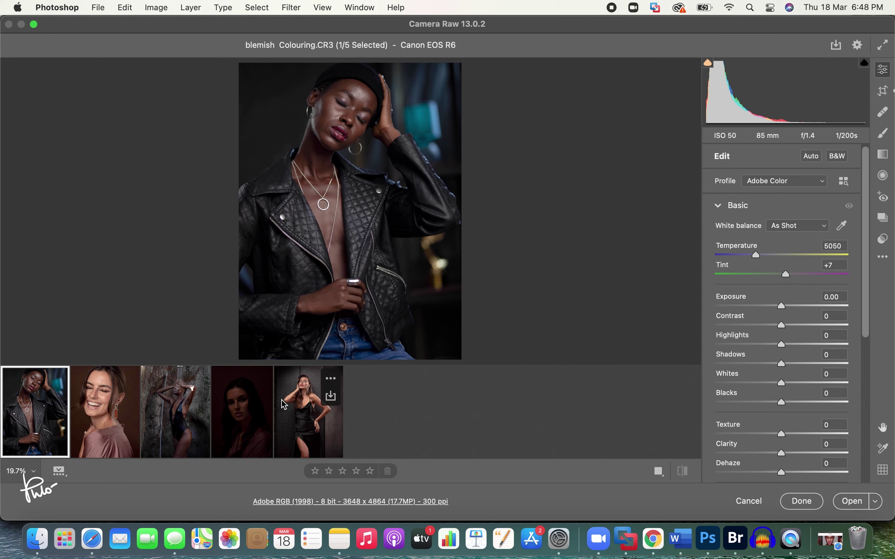
Step: Compare the dark portrait save Underexposure.CR2 with the well-lit blemish removal.CR2 and leave the dark portrait selected
{"action": "left_click", "coordinate": [232, 416]}
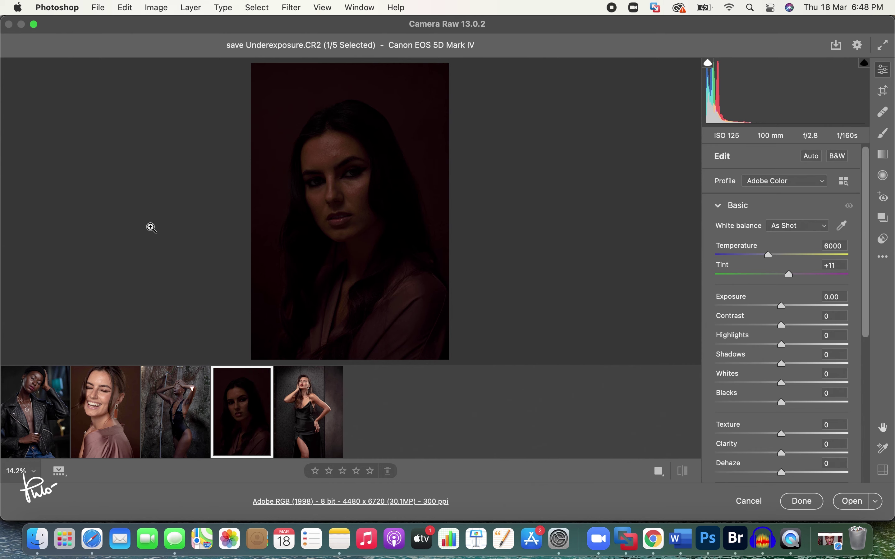
{"action": "left_click", "coordinate": [102, 395]}
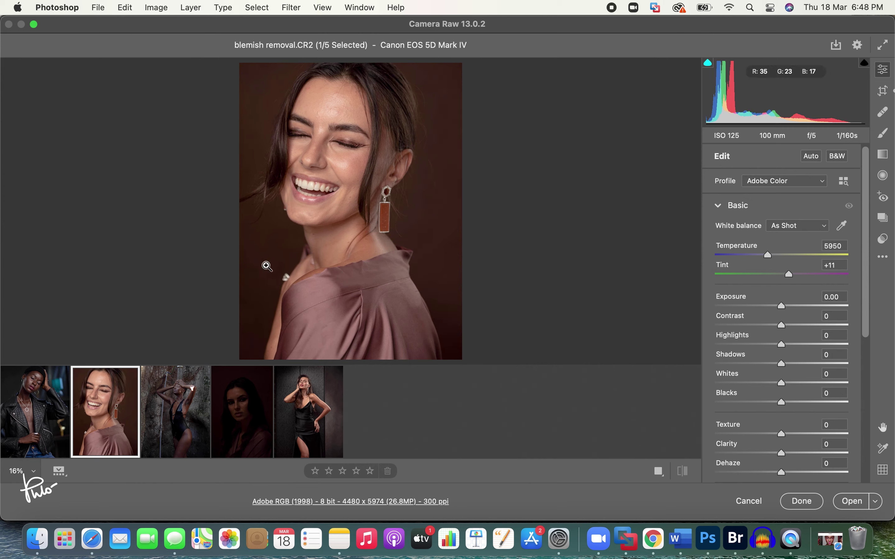
{"action": "left_click", "coordinate": [240, 405]}
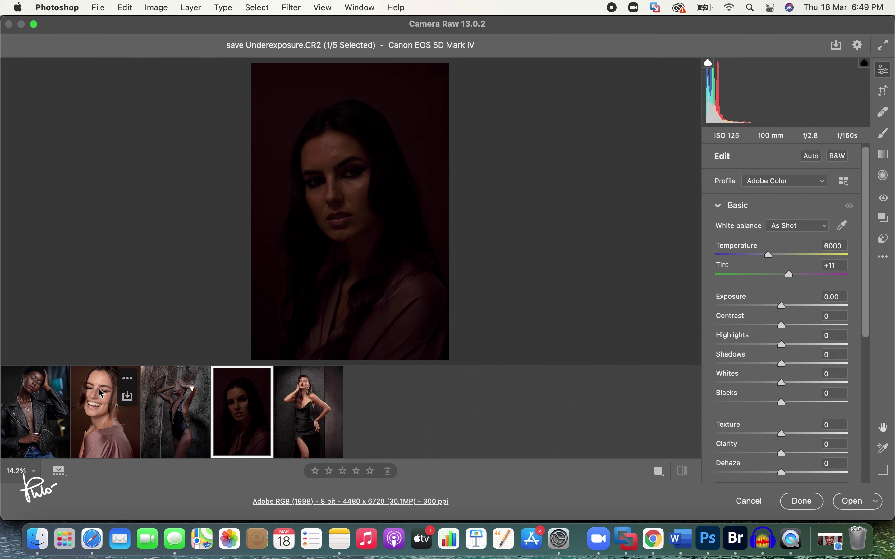
{"action": "left_click", "coordinate": [103, 410]}
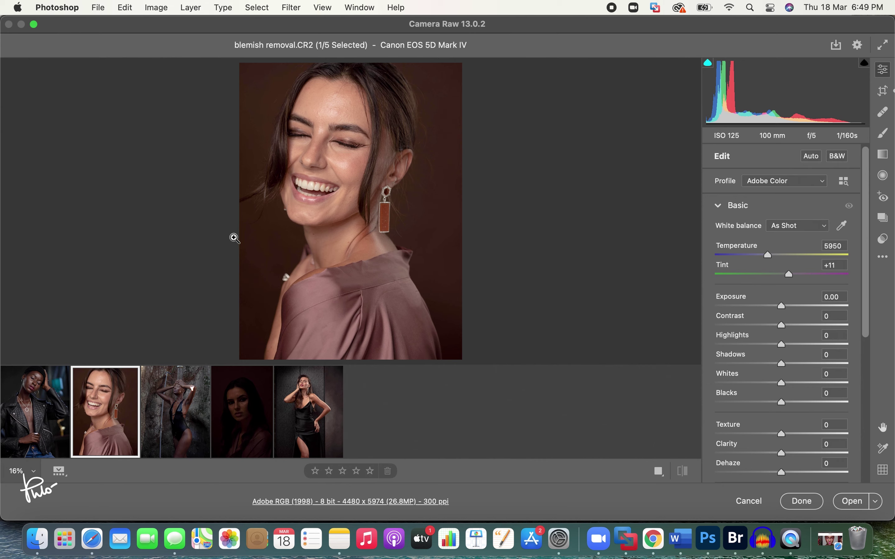
{"action": "left_click", "coordinate": [243, 402]}
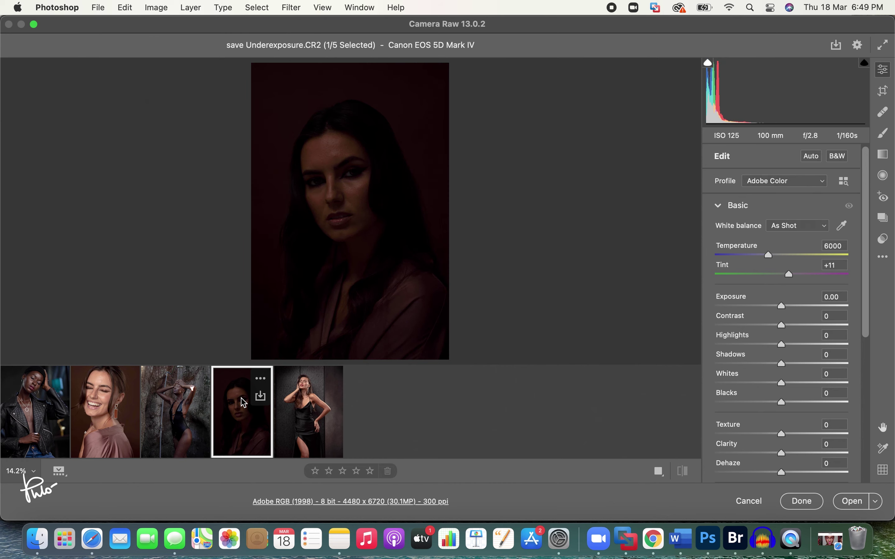
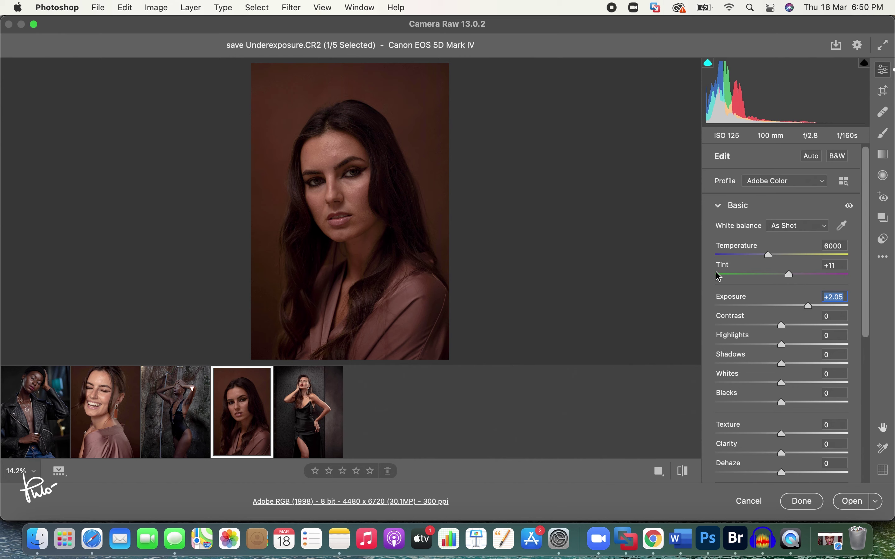
Step: Raise the Exposure of save Underexposure.CR2 to +2.30 and check the skin detail up close
{"action": "left_click", "coordinate": [105, 396]}
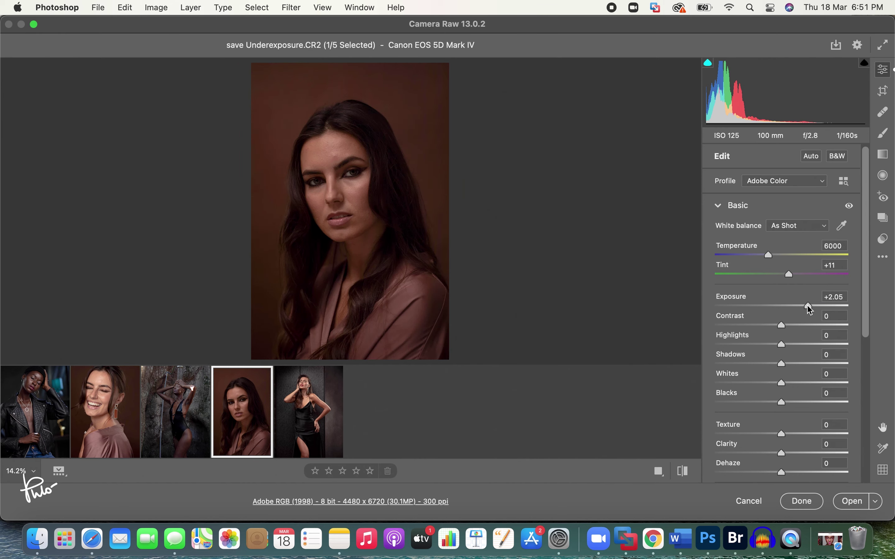
{"action": "left_click", "coordinate": [808, 306]}
{"action": "left_click_drag", "start_coordinate": [808, 306], "coordinate": [811, 307]}
{"action": "left_click_drag", "start_coordinate": [379, 196], "coordinate": [481, 202]}
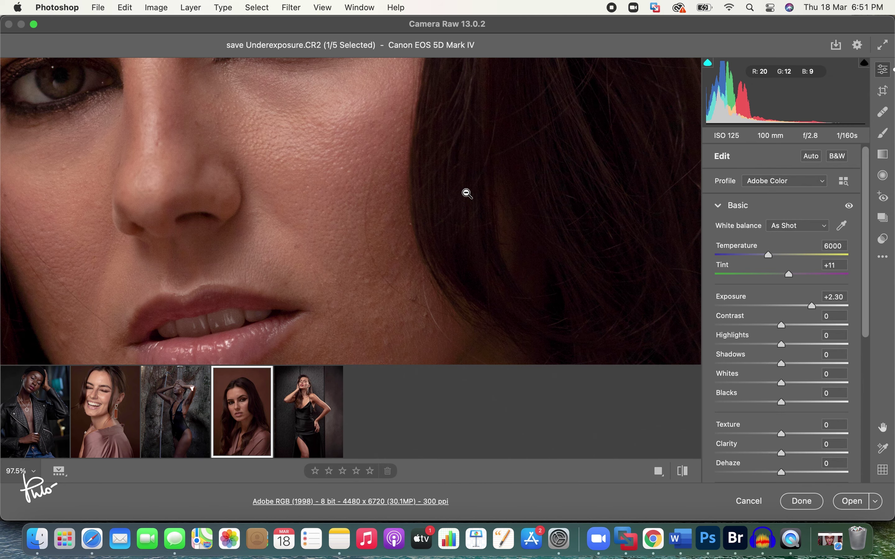
{"action": "left_click_drag", "start_coordinate": [461, 194], "coordinate": [430, 191]}
{"action": "left_click_drag", "start_coordinate": [368, 162], "coordinate": [385, 208]}
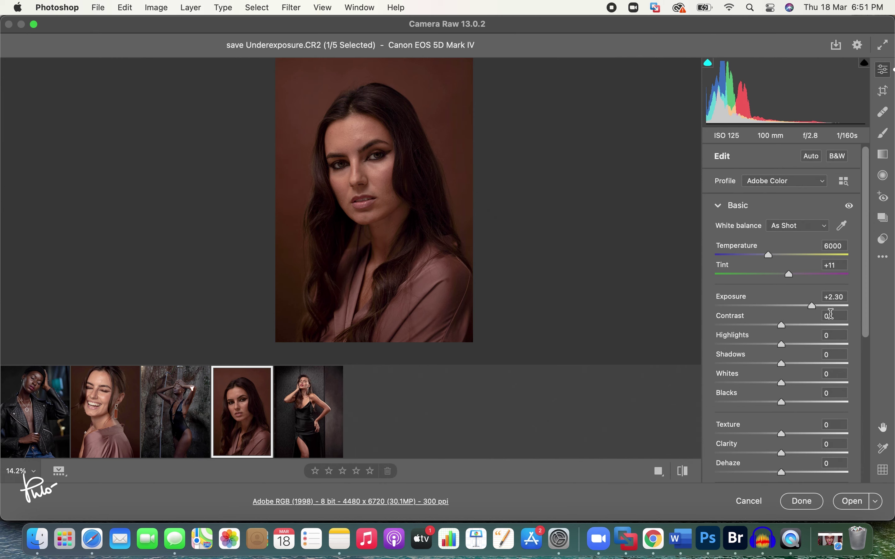
{"action": "mouse_move", "coordinate": [393, 160]}
{"action": "left_mouse_down"}
{"action": "mouse_move", "coordinate": [458, 160]}
{"action": "mouse_move", "coordinate": [388, 181]}
{"action": "mouse_move", "coordinate": [383, 173]}
{"action": "left_mouse_up"}
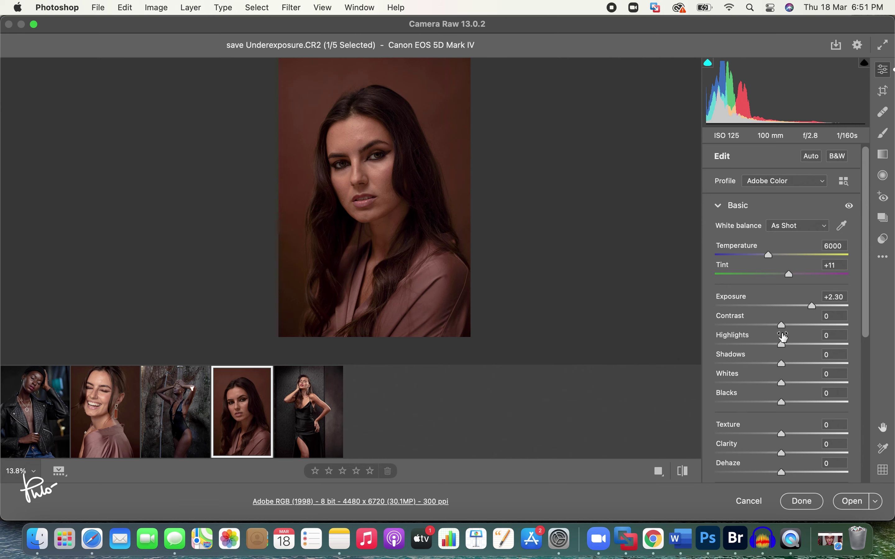
Step: Set the portrait's Contrast to +6, Shadows to +25 and Whites to +12
{"action": "left_click_drag", "start_coordinate": [781, 325], "coordinate": [785, 325]}
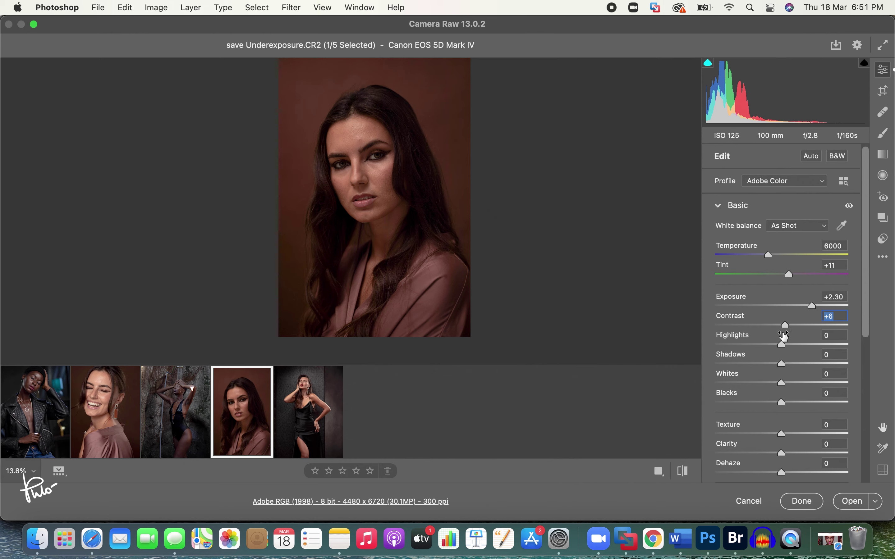
{"action": "left_click_drag", "start_coordinate": [783, 363], "coordinate": [890, 368]}
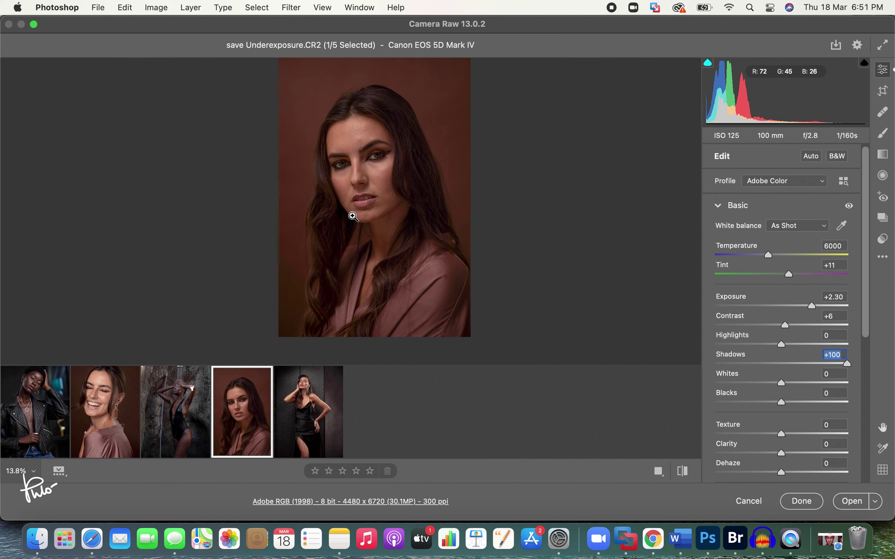
{"action": "left_click_drag", "start_coordinate": [352, 214], "coordinate": [297, 248]}
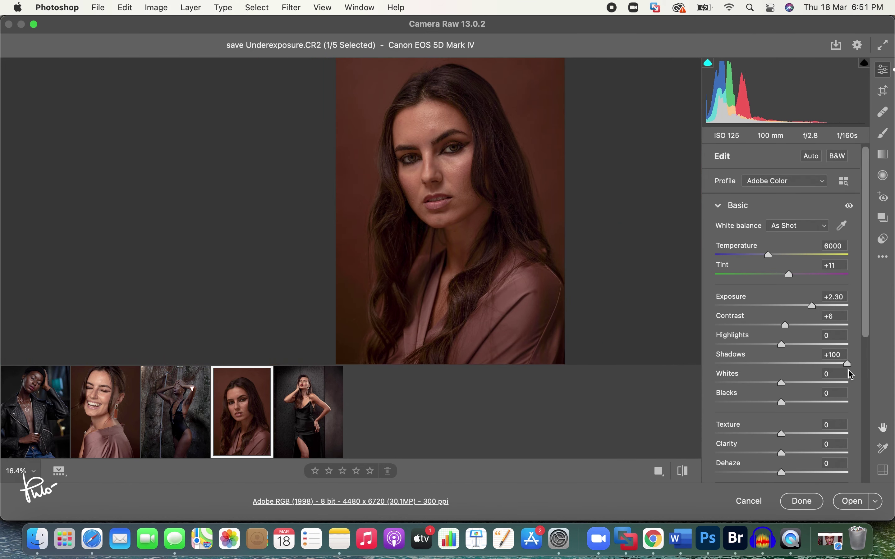
{"action": "left_click_drag", "start_coordinate": [848, 366], "coordinate": [798, 372]}
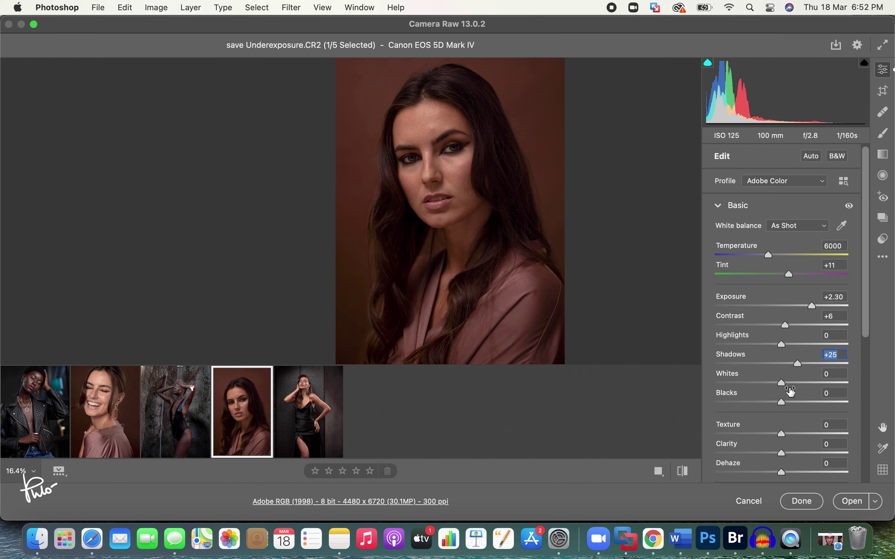
{"action": "mouse_move", "coordinate": [783, 384]}
{"action": "left_mouse_down"}
{"action": "mouse_move", "coordinate": [801, 382]}
{"action": "mouse_move", "coordinate": [790, 384]}
{"action": "left_mouse_up"}
{"action": "left_click", "coordinate": [791, 383]}
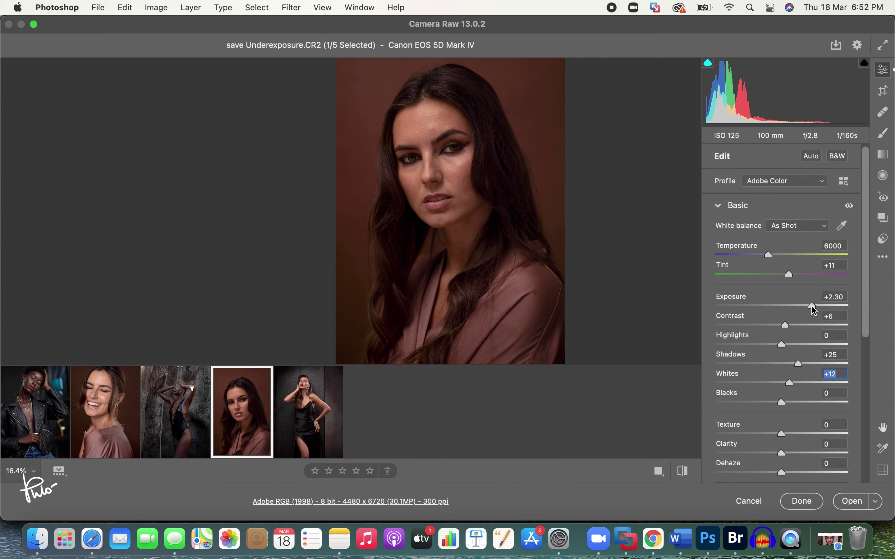
Step: Cool the portrait's white balance Temperature to 4800 and raise its Exposure to +2.75
{"action": "left_click_drag", "start_coordinate": [811, 306], "coordinate": [813, 308]}
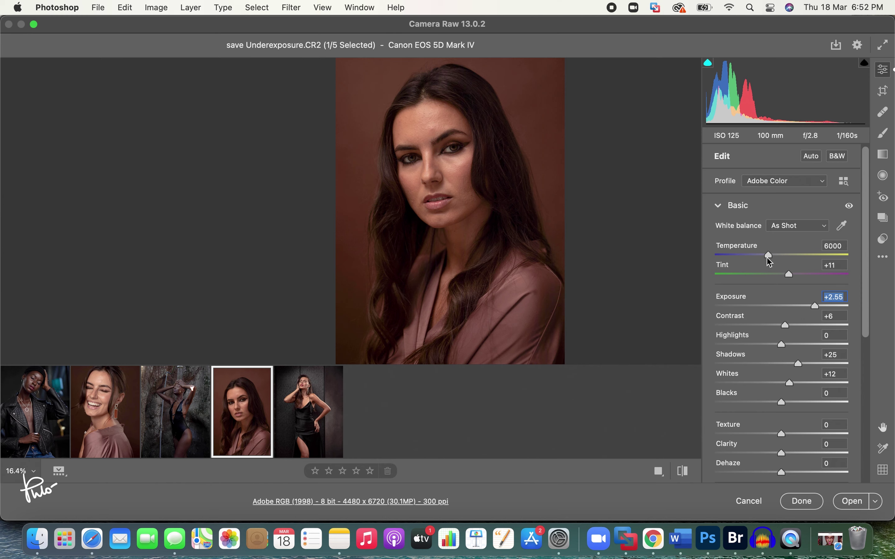
{"action": "left_click_drag", "start_coordinate": [767, 257], "coordinate": [752, 258]}
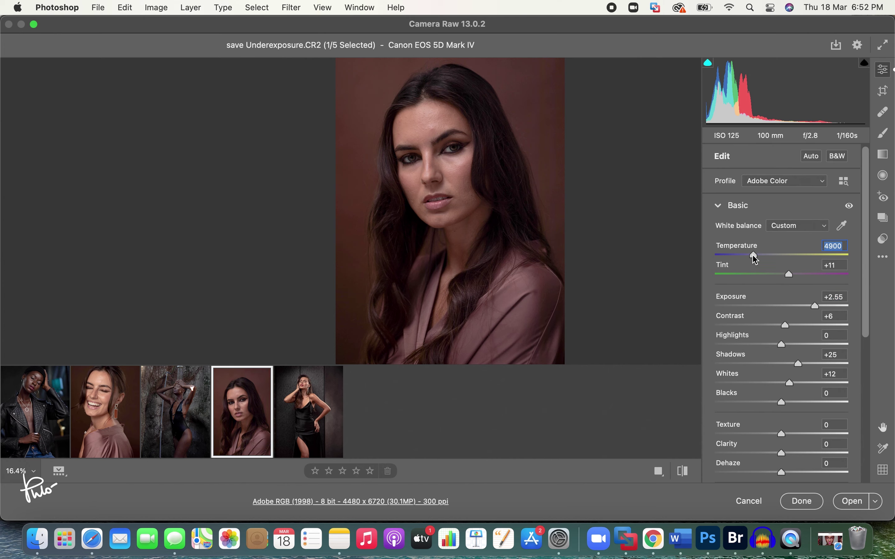
{"action": "left_click_drag", "start_coordinate": [755, 258], "coordinate": [752, 256]}
{"action": "left_click_drag", "start_coordinate": [814, 307], "coordinate": [816, 306]}
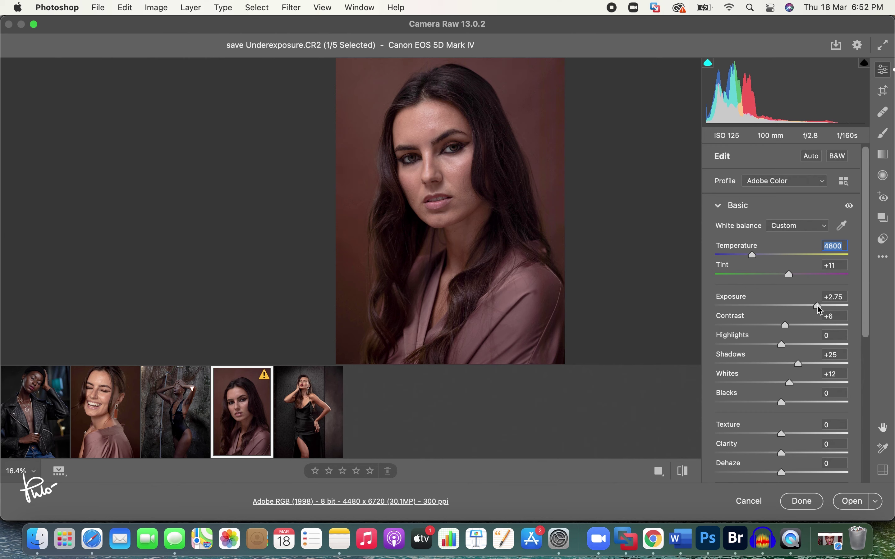
{"action": "left_click_drag", "start_coordinate": [817, 305], "coordinate": [818, 305]}
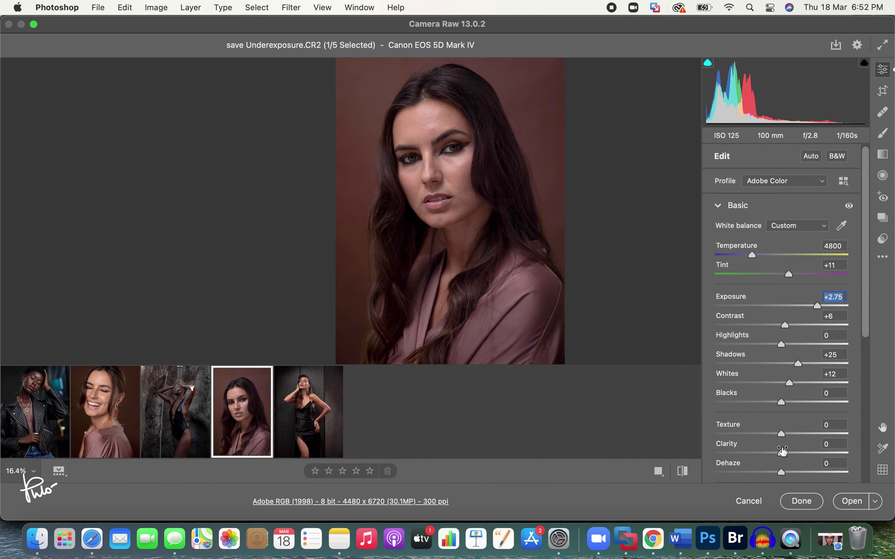
Step: Set Clarity to +4 and Dehaze to +3, and compare the edited portrait with its unedited version
{"action": "left_click_drag", "start_coordinate": [780, 453], "coordinate": [783, 472]}
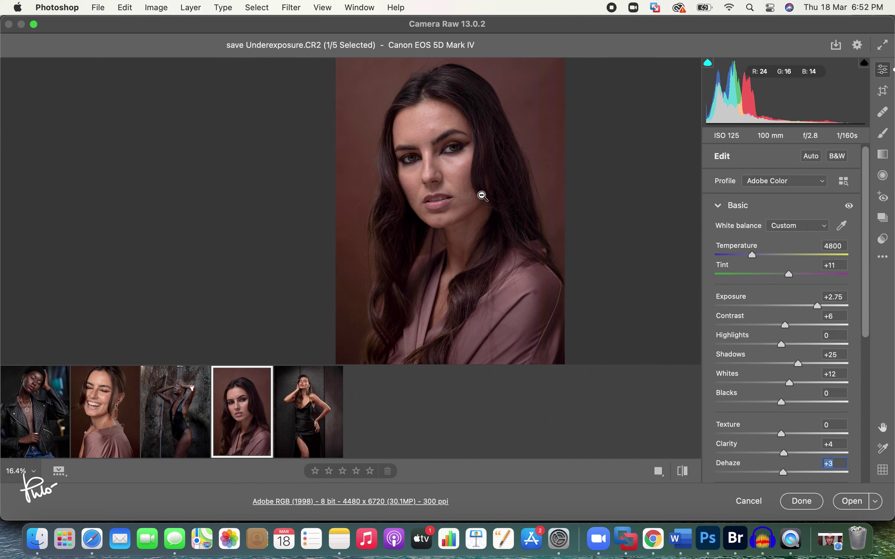
{"action": "key", "text": "p"}
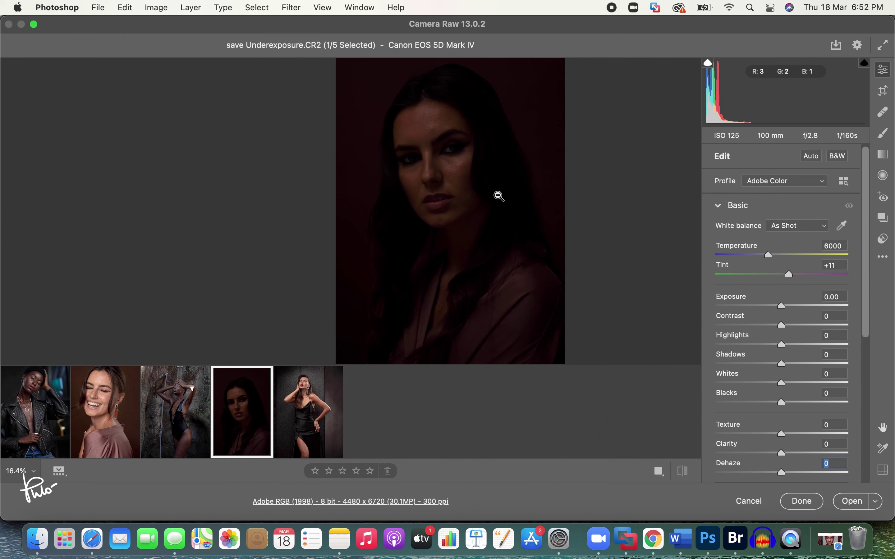
{"action": "key", "text": "p"}
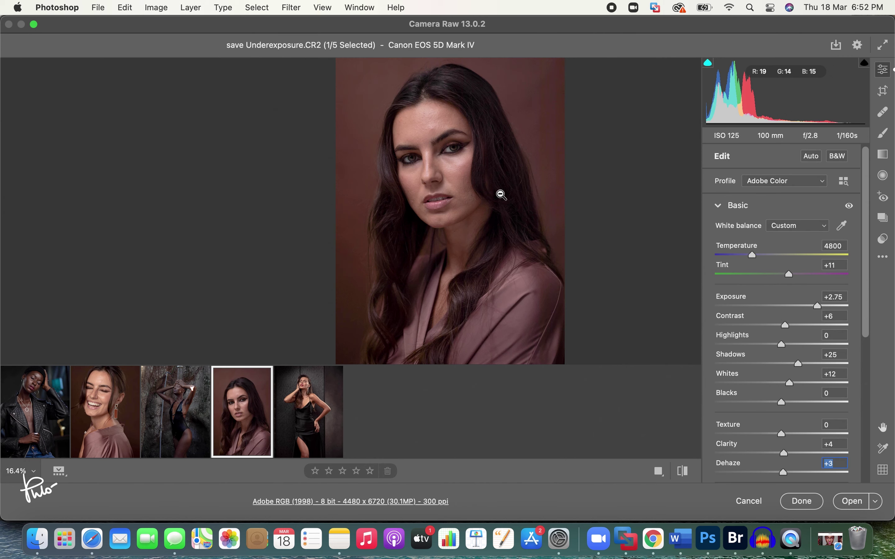
{"action": "key", "text": "p"}
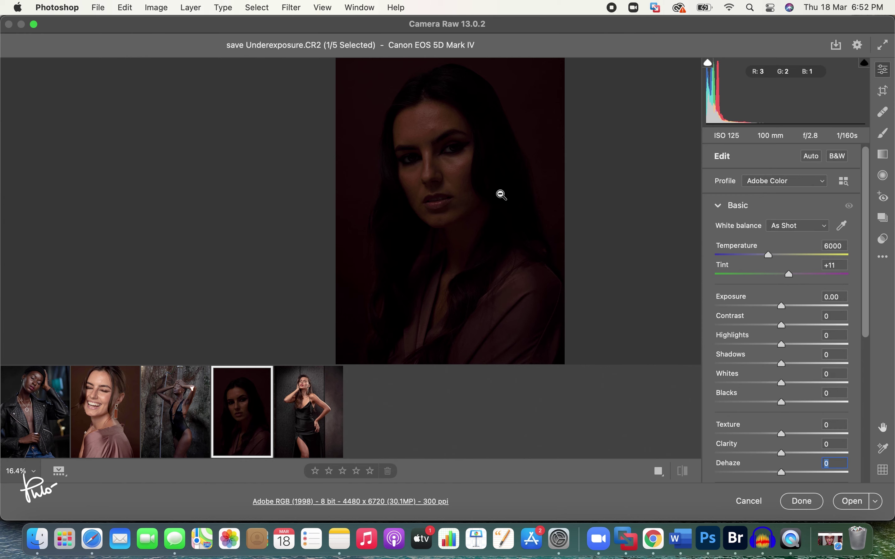
{"action": "key", "text": "p"}
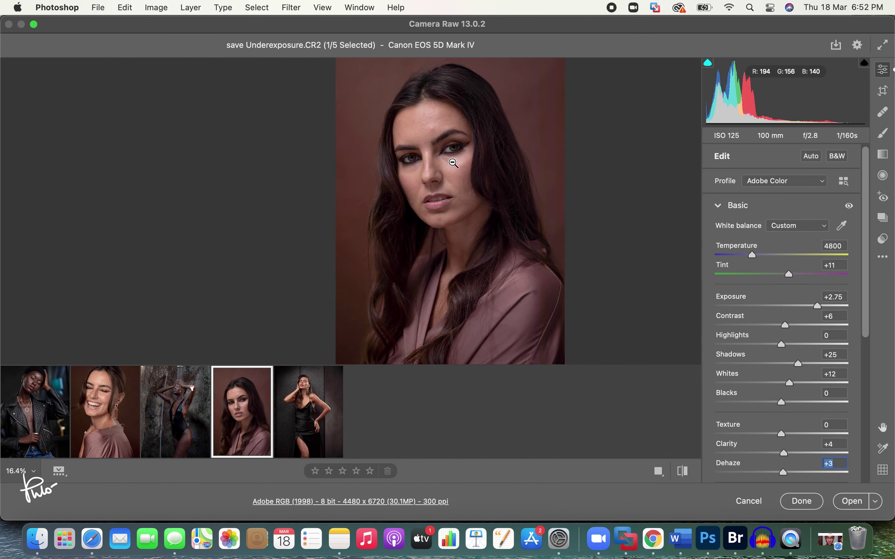
{"action": "mouse_move", "coordinate": [445, 147]}
{"action": "left_mouse_down"}
{"action": "mouse_move", "coordinate": [515, 147]}
{"action": "mouse_move", "coordinate": [455, 160]}
{"action": "left_mouse_up"}
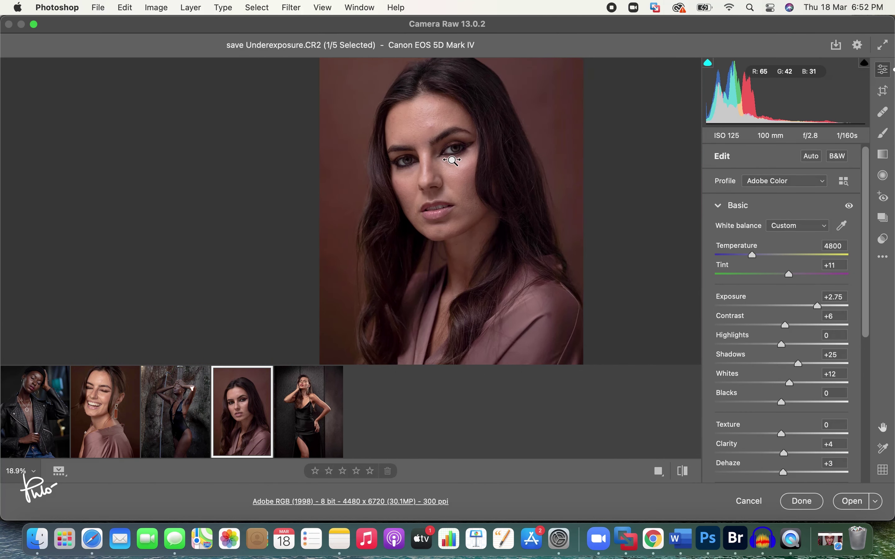
Step: Crop the portrait to the 4 x 5 / 8 x 10 ratio at about 3698 x 4623 pixels, framed tightly around the face
{"action": "key", "text": "c"}
{"action": "left_click", "coordinate": [780, 179]}
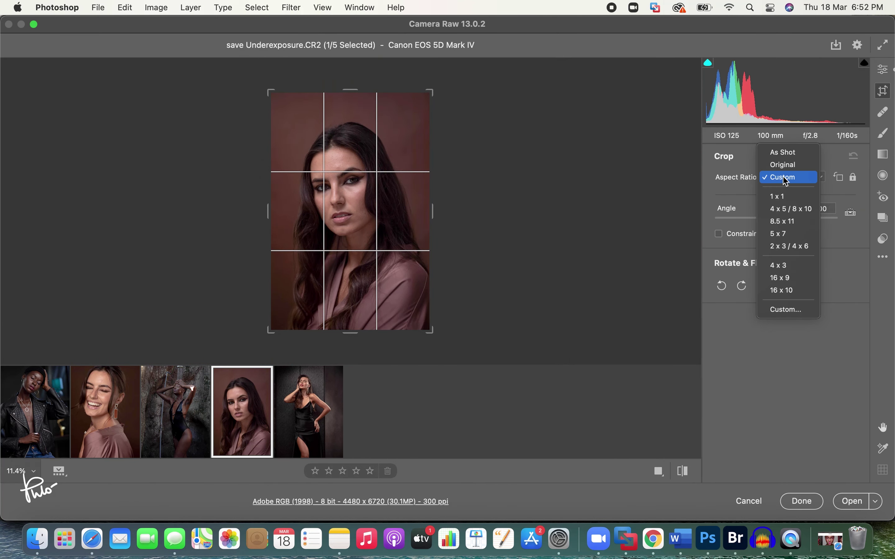
{"action": "left_click", "coordinate": [782, 214]}
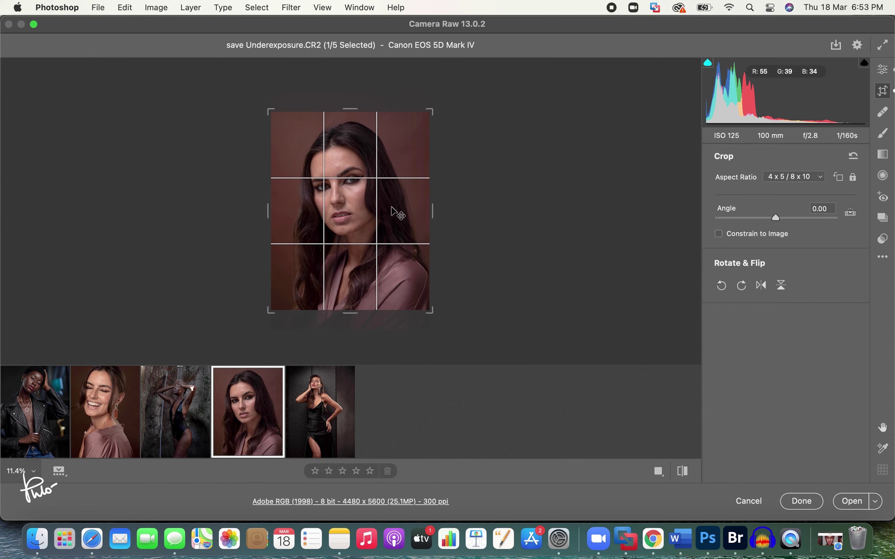
{"action": "left_click_drag", "start_coordinate": [347, 311], "coordinate": [348, 283]}
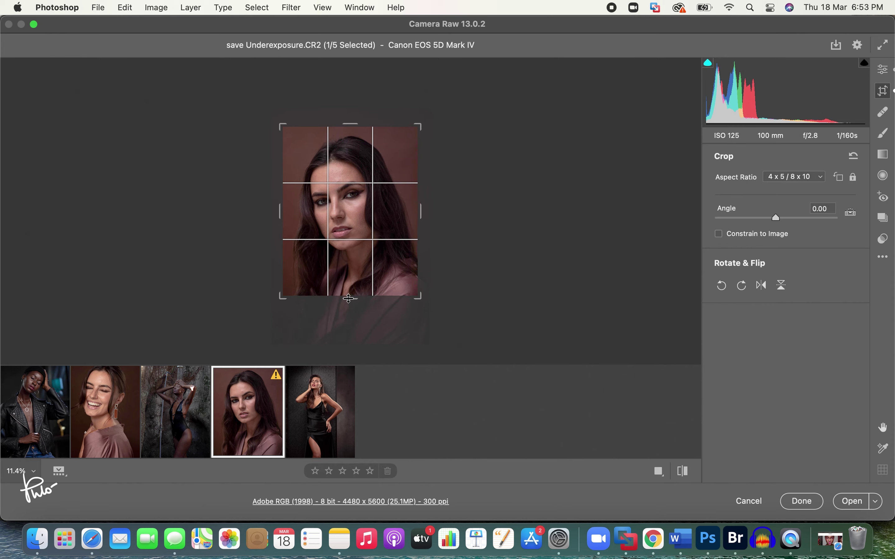
{"action": "left_click_drag", "start_coordinate": [352, 133], "coordinate": [353, 140]}
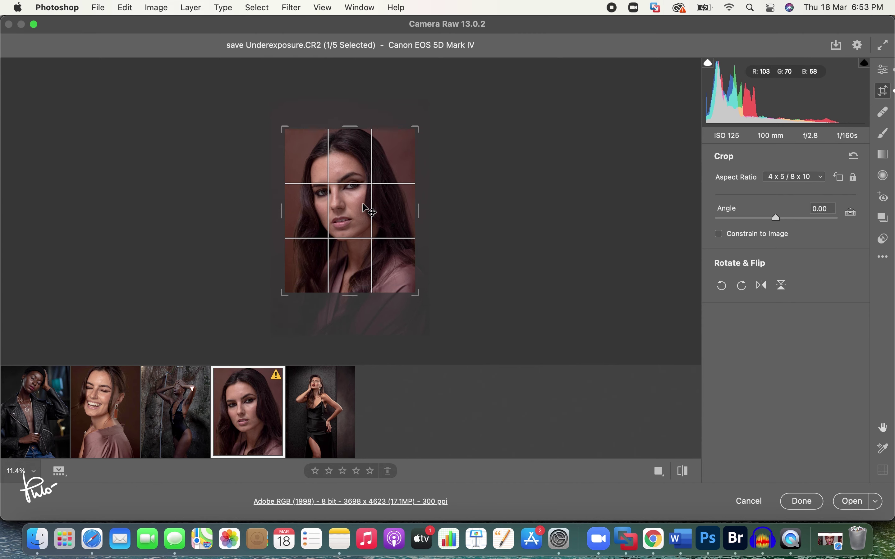
{"action": "left_click_drag", "start_coordinate": [359, 200], "coordinate": [364, 209]}
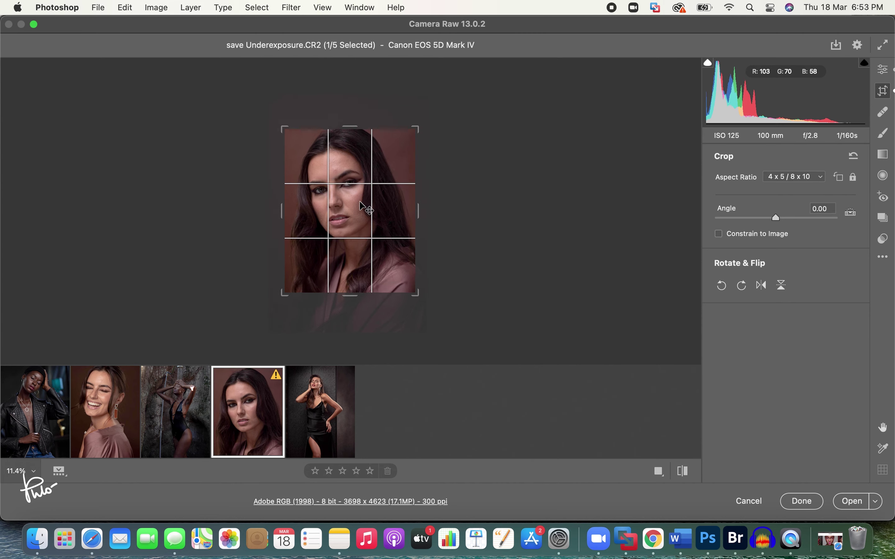
{"action": "left_click", "coordinate": [883, 69]}
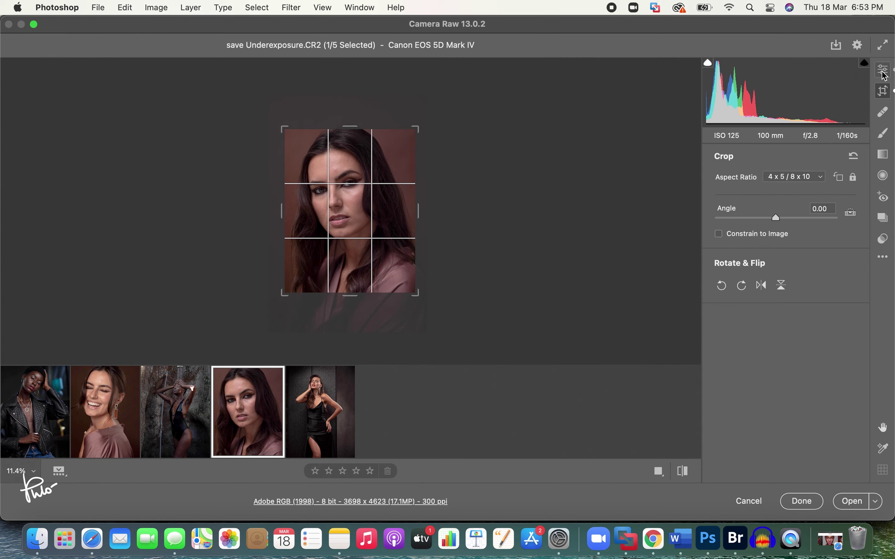
{"action": "left_click_drag", "start_coordinate": [383, 191], "coordinate": [383, 212]}
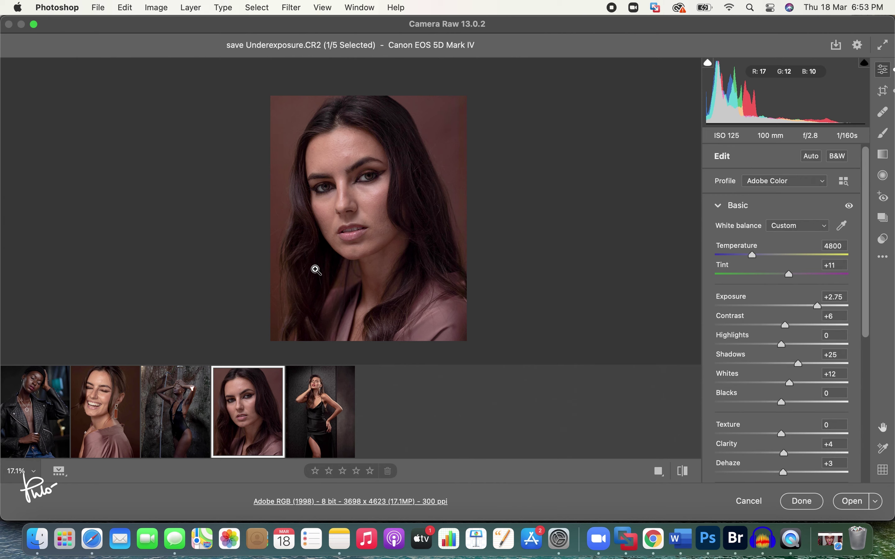
Step: Compare the cropped and edited underexposed portrait with its unedited version
{"action": "key", "text": "backslash"}
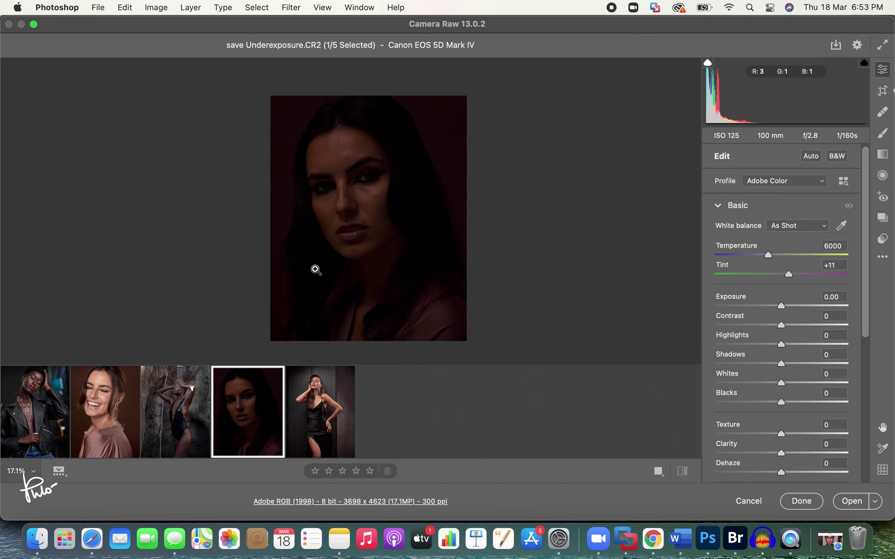
{"action": "key", "text": "backslash"}
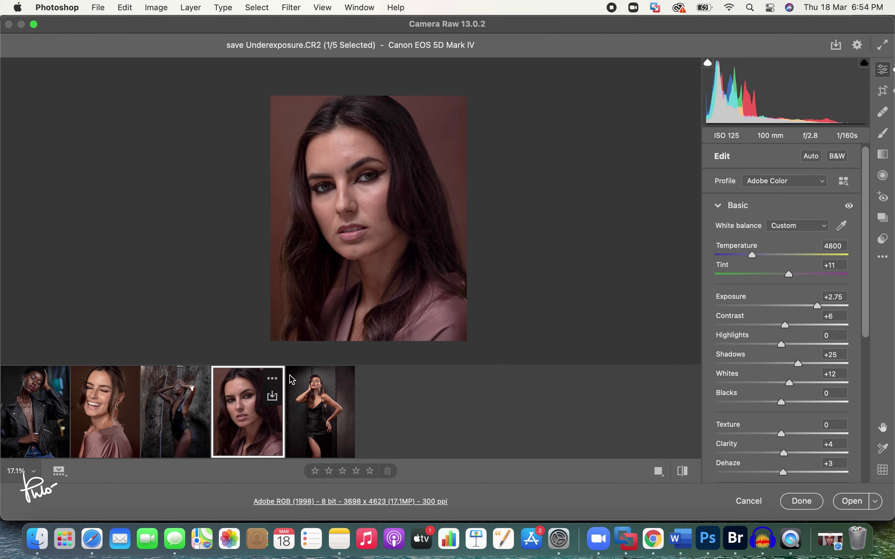
Step: Switch to the White balance.CR2 photo and give it a cold look with Temperature 3400 and Tint -26
{"action": "left_click", "coordinate": [317, 397]}
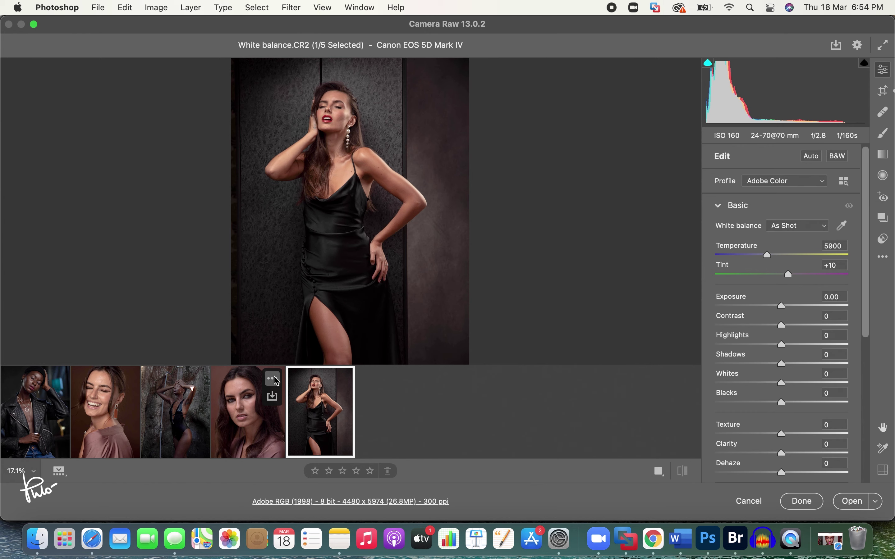
{"action": "left_click_drag", "start_coordinate": [766, 255], "coordinate": [736, 264]}
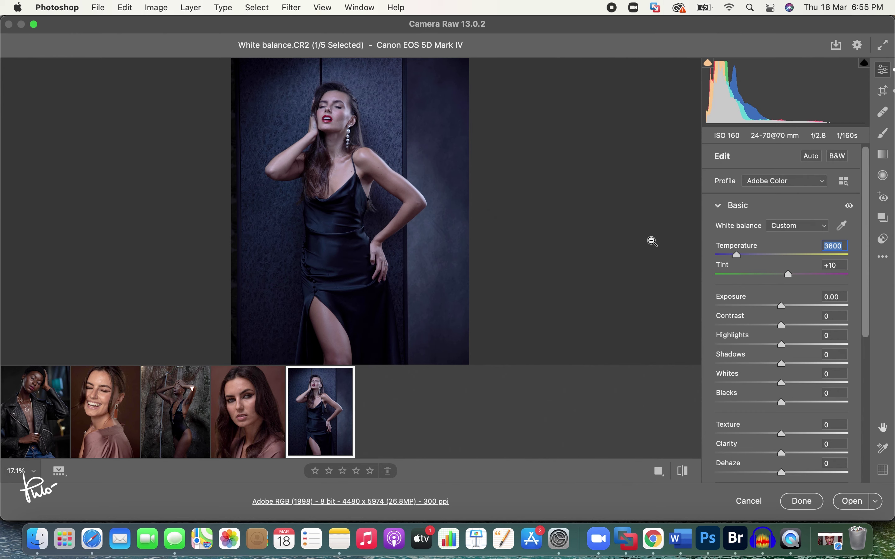
{"action": "left_click_drag", "start_coordinate": [737, 255], "coordinate": [772, 277]}
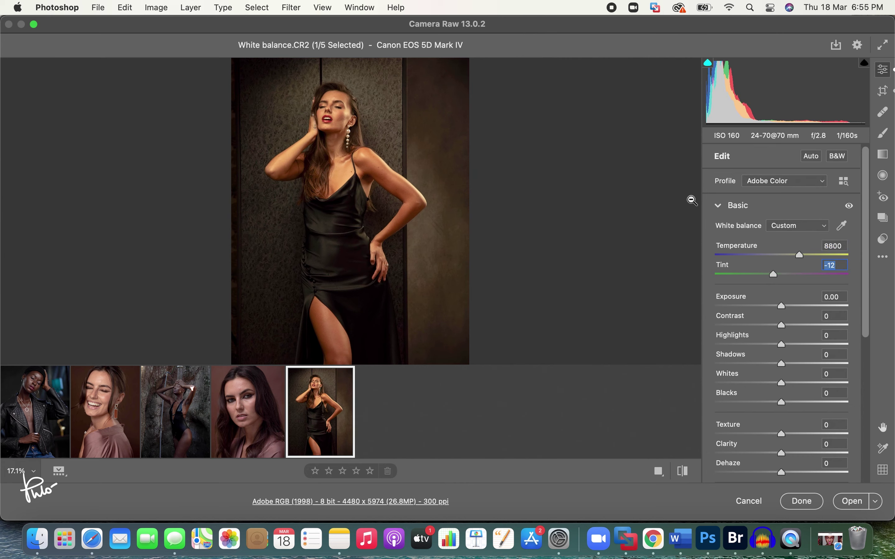
{"action": "left_click_drag", "start_coordinate": [800, 255], "coordinate": [765, 276]}
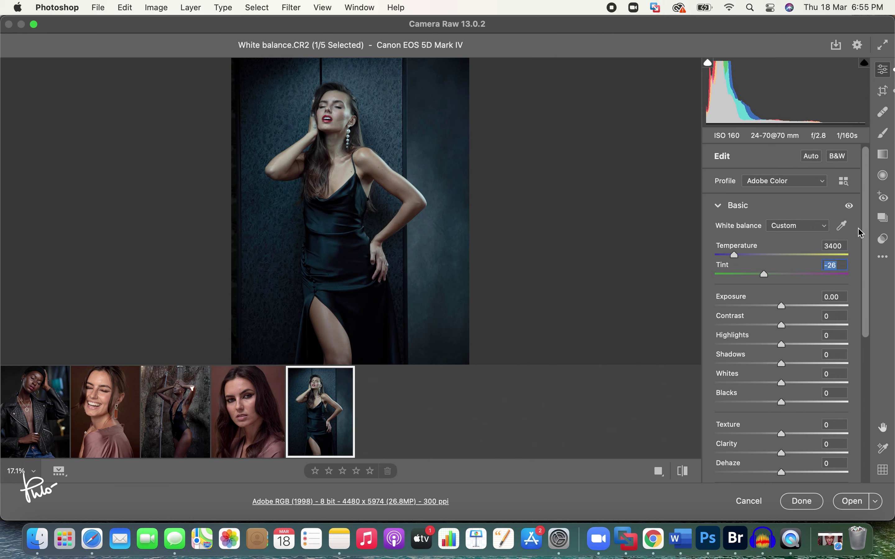
Step: Color-grade the photo with slightly orange midtones, blue shadows at hue 247, saturation 24, and red highlights at hue 11, saturation 24
{"action": "scroll", "coordinate": [865, 241], "scroll_direction": "down", "scroll_amount": 1}
{"action": "left_click_drag", "start_coordinate": [865, 240], "coordinate": [857, 357]}
{"action": "left_click", "coordinate": [719, 394]}
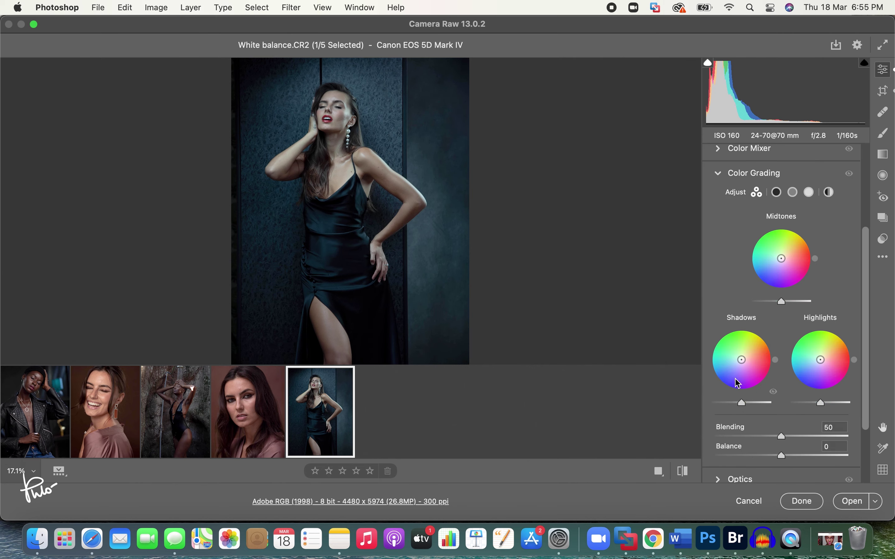
{"action": "mouse_move", "coordinate": [782, 258]}
{"action": "left_mouse_down"}
{"action": "mouse_move", "coordinate": [773, 253]}
{"action": "mouse_move", "coordinate": [788, 256]}
{"action": "left_mouse_up"}
{"action": "left_click_drag", "start_coordinate": [742, 359], "coordinate": [738, 363]}
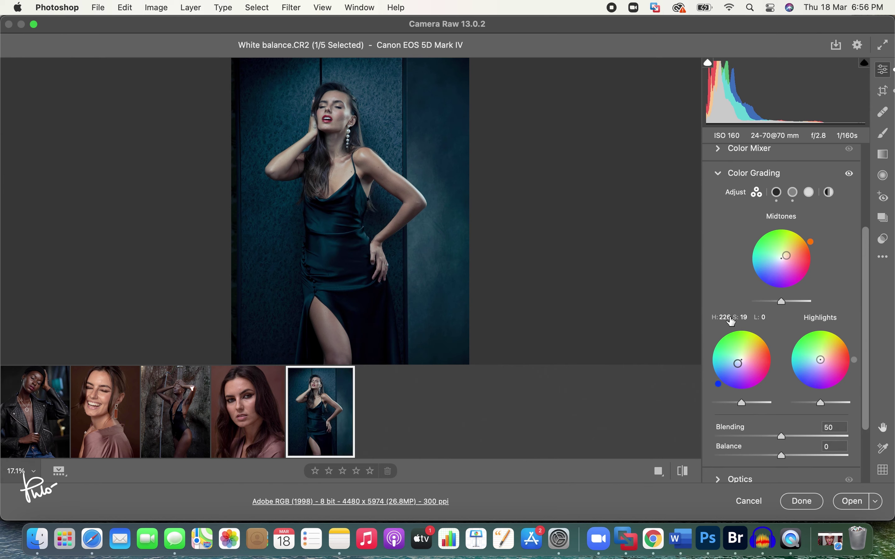
{"action": "left_click_drag", "start_coordinate": [738, 363], "coordinate": [730, 391]}
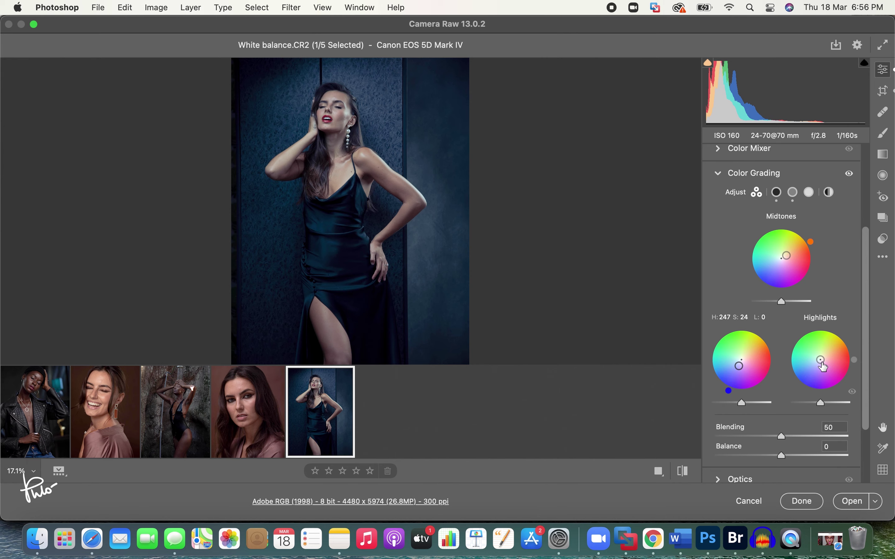
{"action": "mouse_move", "coordinate": [820, 360]}
{"action": "left_mouse_down"}
{"action": "mouse_move", "coordinate": [861, 364]}
{"action": "mouse_move", "coordinate": [851, 347]}
{"action": "left_mouse_up"}
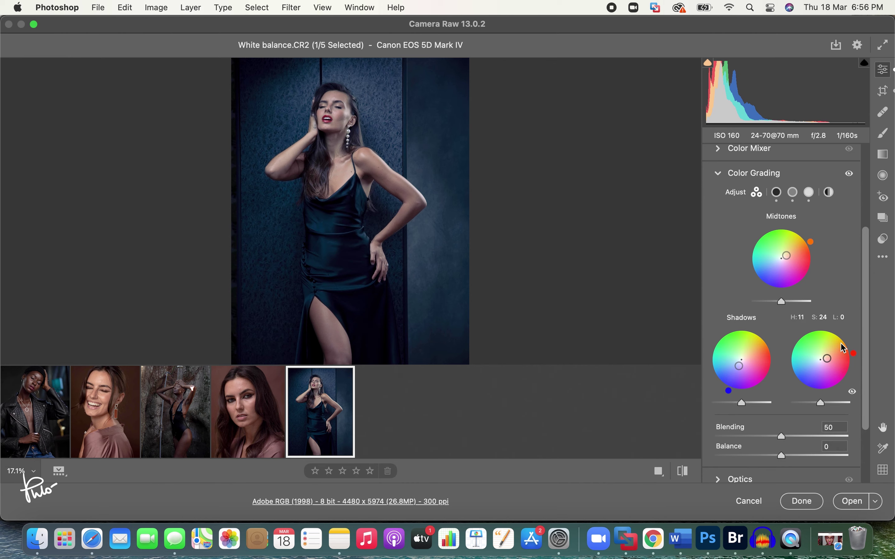
Step: Compare the photo with and without the latest color grading change, keeping the graded version
{"action": "key", "text": "p"}
{"action": "key", "text": "p"}
{"action": "key", "text": "super+z"}
{"action": "key", "text": "super+shift+z"}
Step: Set the photo's white balance to Temperature 5100 and Tint +33 for a purple mood
{"action": "left_click_drag", "start_coordinate": [869, 238], "coordinate": [873, 145]}
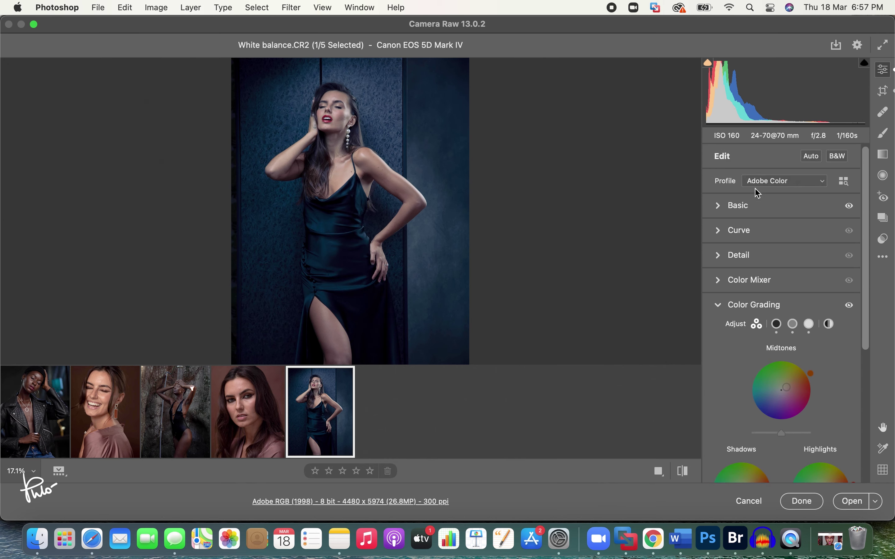
{"action": "left_click", "coordinate": [723, 212]}
{"action": "left_click_drag", "start_coordinate": [734, 206], "coordinate": [803, 225]}
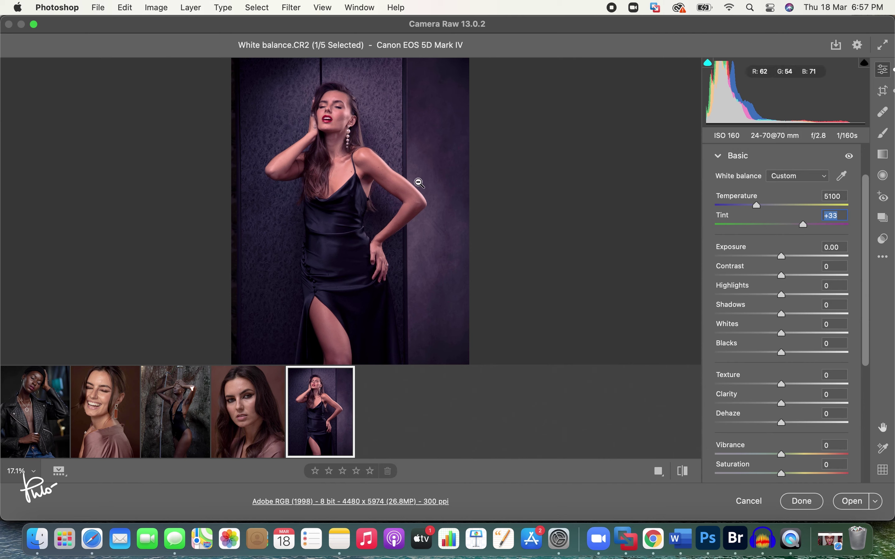
Step: Adjust the remove shower.CR2 photo to Exposure +0.40, Contrast +8 and Shadows -13
{"action": "left_click", "coordinate": [32, 408]}
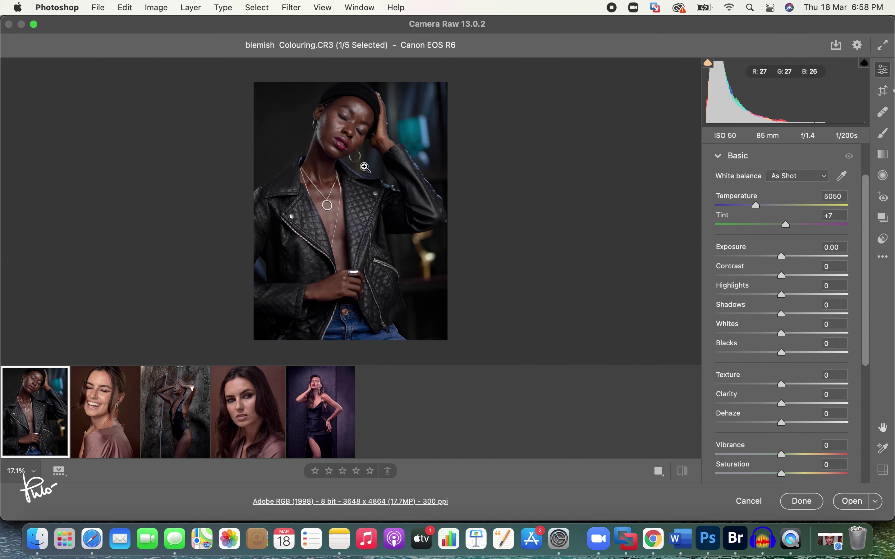
{"action": "left_click", "coordinate": [174, 403]}
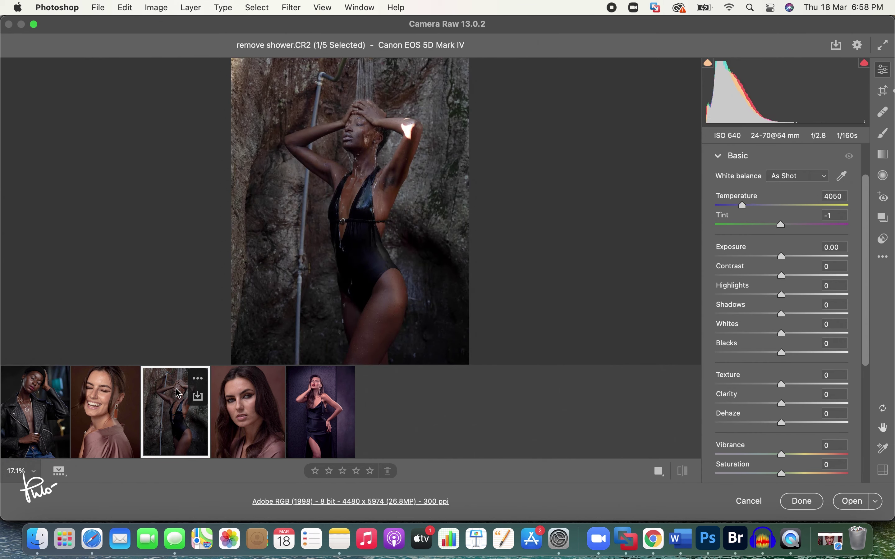
{"action": "left_click_drag", "start_coordinate": [391, 213], "coordinate": [411, 190]}
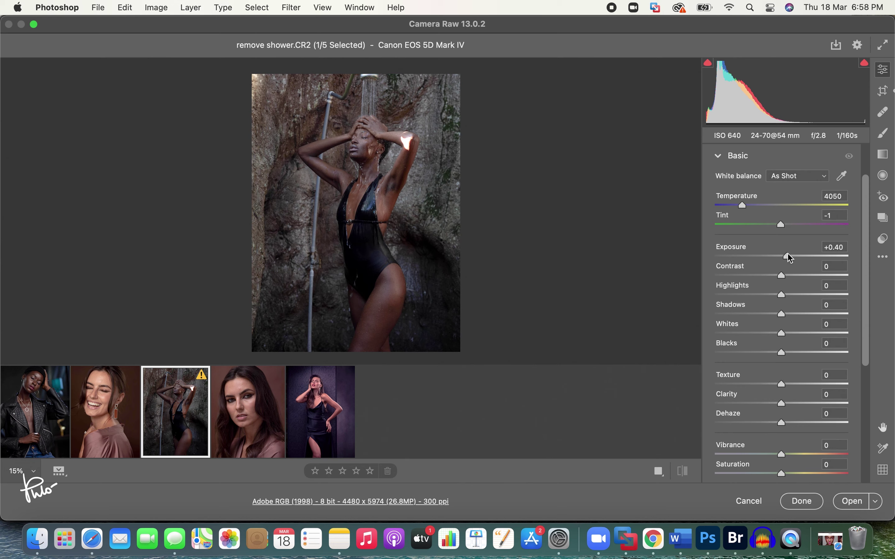
{"action": "left_click", "coordinate": [789, 256]}
{"action": "left_click_drag", "start_coordinate": [782, 274], "coordinate": [786, 274]}
{"action": "left_click_drag", "start_coordinate": [781, 314], "coordinate": [775, 315]}
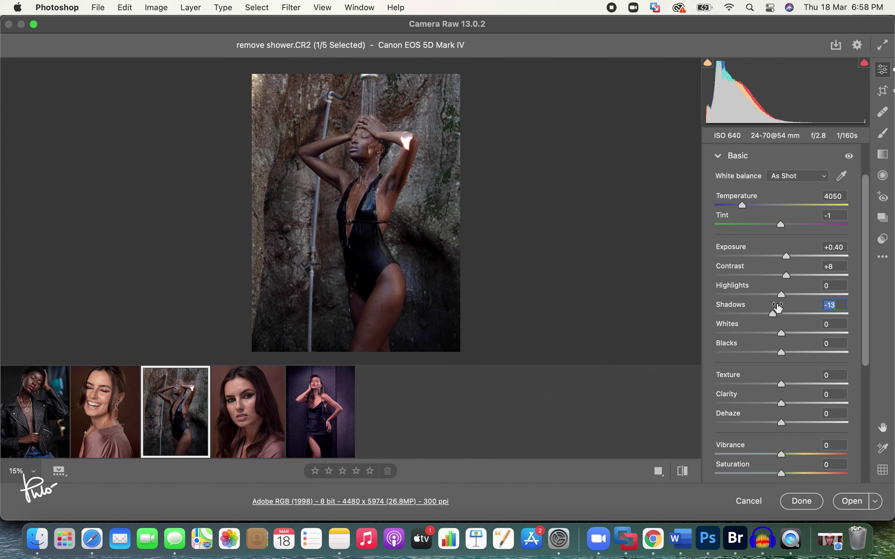
Step: Set the shower photo's Dehaze to +7 and Vibrance to +6, and warm its white balance to Temperature 4900, Tint +5
{"action": "left_click_drag", "start_coordinate": [783, 422], "coordinate": [790, 455]}
{"action": "left_click_drag", "start_coordinate": [743, 205], "coordinate": [784, 224]}
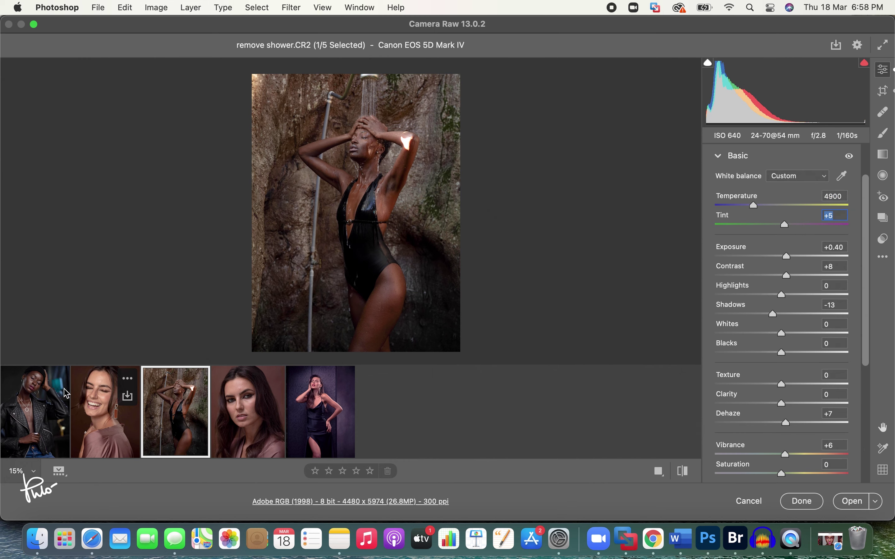
Step: Adjust the leather jacket portrait to Exposure +0.40, Highlights -28 and Shadows +11, and warm its Temperature to 5750
{"action": "left_click", "coordinate": [34, 399]}
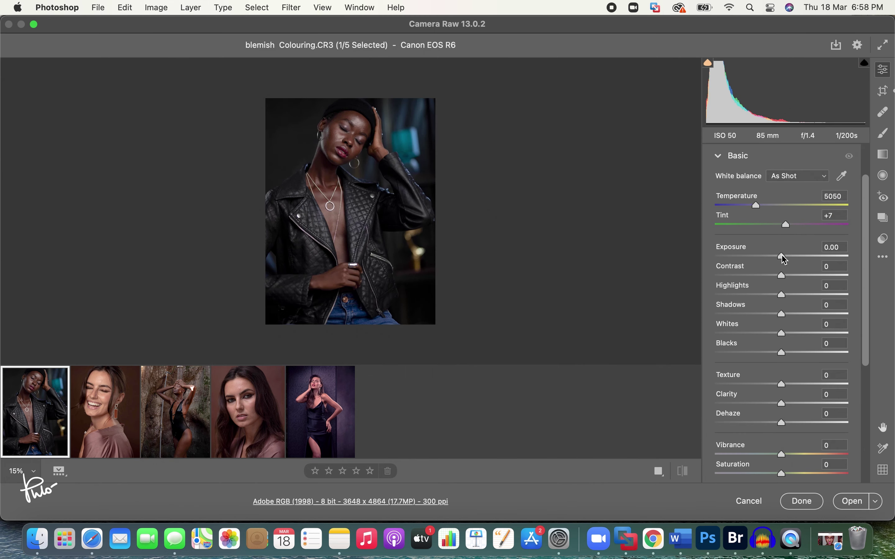
{"action": "left_click", "coordinate": [761, 295]}
{"action": "left_click_drag", "start_coordinate": [782, 313], "coordinate": [791, 313]}
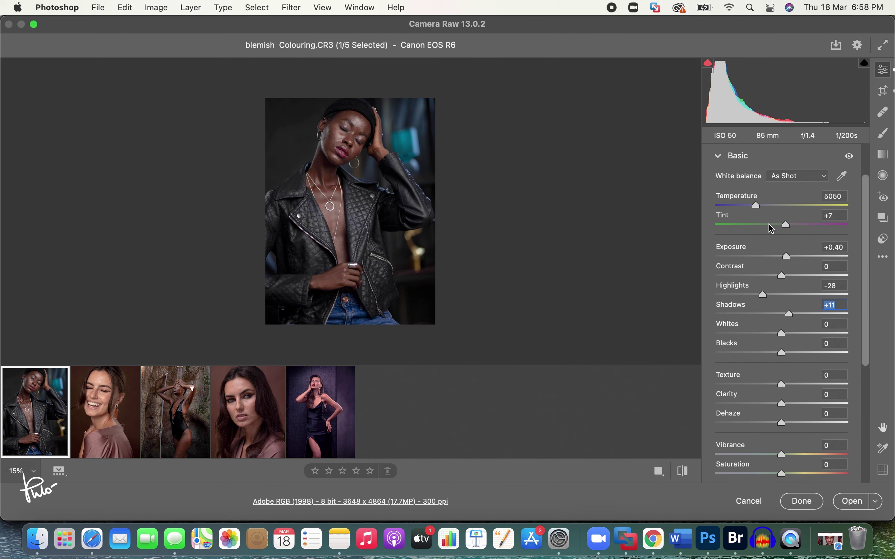
{"action": "mouse_move", "coordinate": [757, 206]}
{"action": "left_mouse_down"}
{"action": "mouse_move", "coordinate": [747, 205]}
{"action": "mouse_move", "coordinate": [770, 209]}
{"action": "left_mouse_up"}
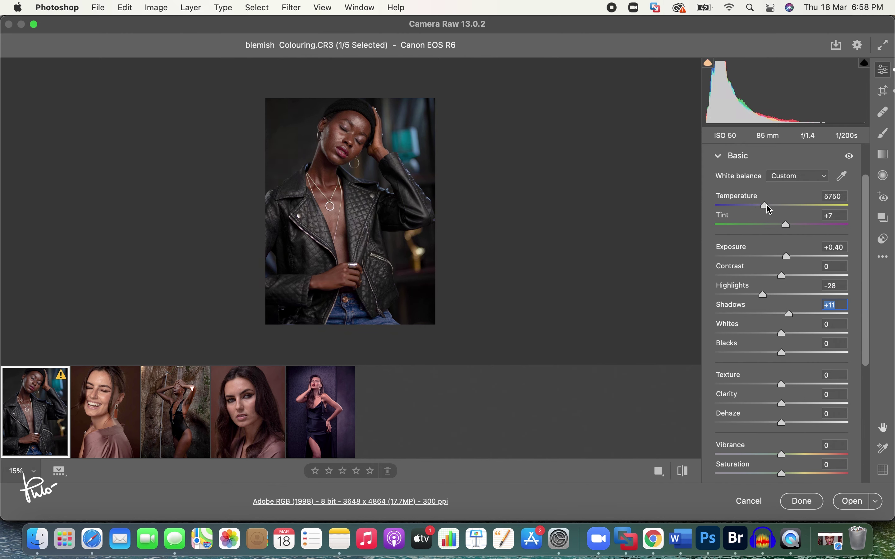
Step: Select the first three photos in the filmstrip and open them together in Photoshop
{"action": "left_click", "coordinate": [181, 407], "text": "shift"}
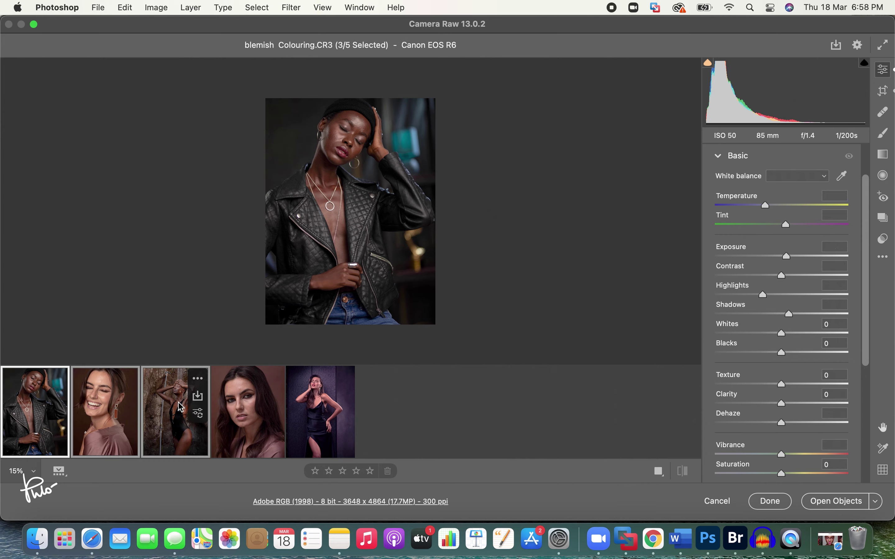
{"action": "left_click", "coordinate": [852, 502]}
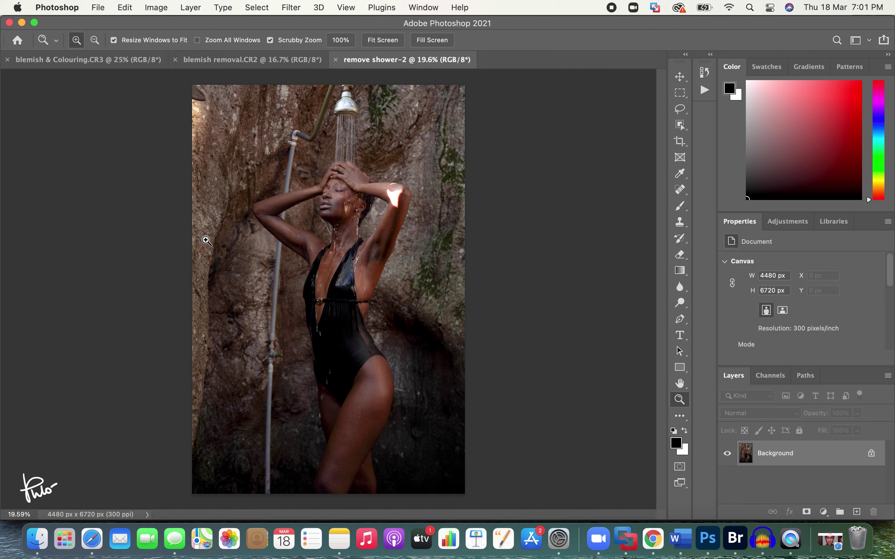
{"action": "left_click_drag", "start_coordinate": [348, 198], "coordinate": [348, 219]}
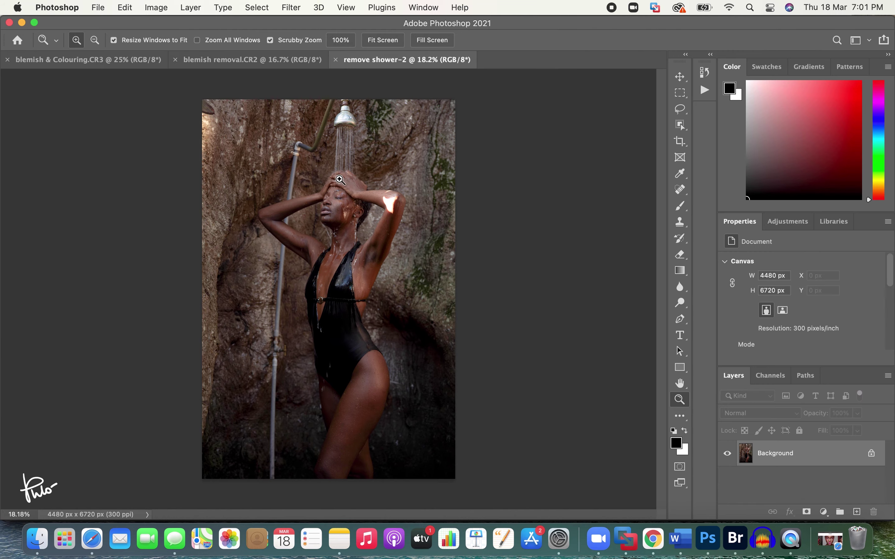
{"action": "left_click_drag", "start_coordinate": [314, 120], "coordinate": [356, 81]}
{"action": "left_click_drag", "start_coordinate": [347, 151], "coordinate": [322, 163]}
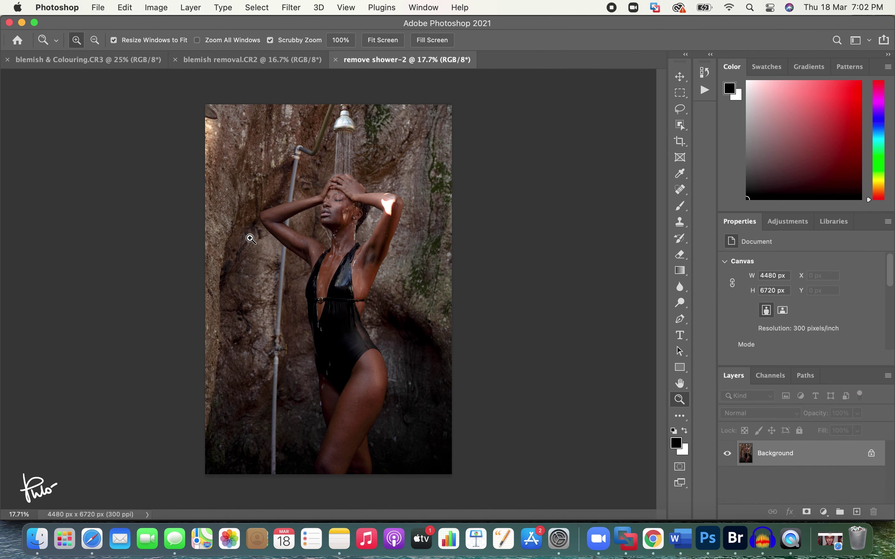
{"action": "mouse_move", "coordinate": [272, 218]}
{"action": "left_mouse_down"}
{"action": "mouse_move", "coordinate": [284, 216]}
{"action": "mouse_move", "coordinate": [276, 215]}
{"action": "left_mouse_up"}
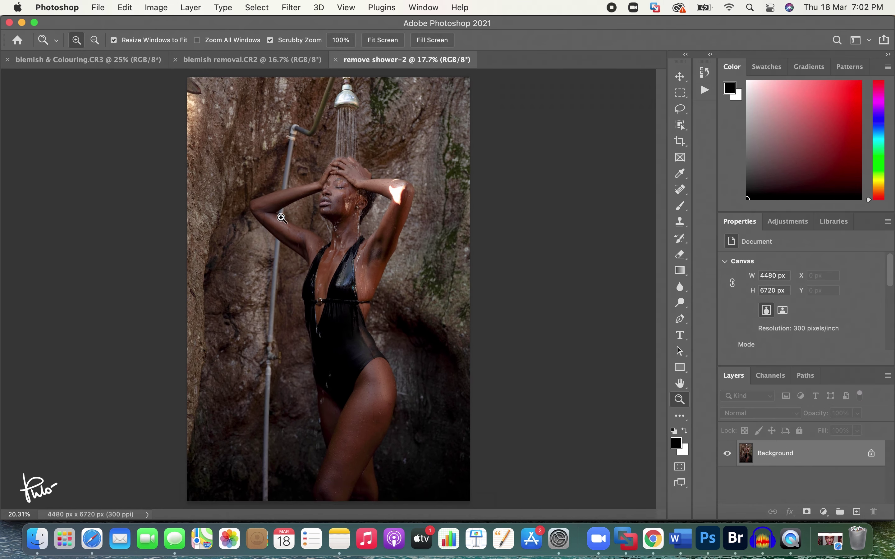
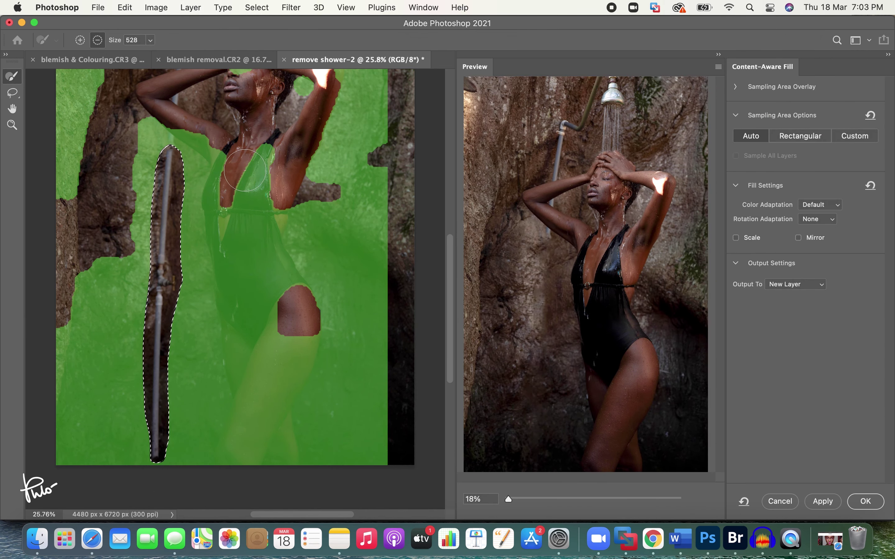
Step: Exclude the woman's body, her arms, the shower head and the falling water from the Content-Aware Fill sampling area
{"action": "mouse_move", "coordinate": [228, 190]}
{"action": "left_mouse_down"}
{"action": "mouse_move", "coordinate": [235, 158]}
{"action": "mouse_move", "coordinate": [225, 226]}
{"action": "mouse_move", "coordinate": [223, 207]}
{"action": "mouse_move", "coordinate": [249, 388]}
{"action": "mouse_move", "coordinate": [236, 464]}
{"action": "mouse_move", "coordinate": [251, 415]}
{"action": "mouse_move", "coordinate": [273, 422]}
{"action": "mouse_move", "coordinate": [275, 461]}
{"action": "mouse_move", "coordinate": [287, 360]}
{"action": "mouse_move", "coordinate": [286, 393]}
{"action": "mouse_move", "coordinate": [298, 331]}
{"action": "mouse_move", "coordinate": [302, 340]}
{"action": "mouse_move", "coordinate": [293, 285]}
{"action": "mouse_move", "coordinate": [262, 227]}
{"action": "mouse_move", "coordinate": [258, 182]}
{"action": "mouse_move", "coordinate": [260, 319]}
{"action": "mouse_move", "coordinate": [267, 163]}
{"action": "mouse_move", "coordinate": [177, 110]}
{"action": "mouse_move", "coordinate": [227, 150]}
{"action": "mouse_move", "coordinate": [195, 116]}
{"action": "mouse_move", "coordinate": [241, 74]}
{"action": "left_mouse_up"}
{"action": "scroll", "coordinate": [241, 74], "scroll_direction": "up", "scroll_amount": 5}
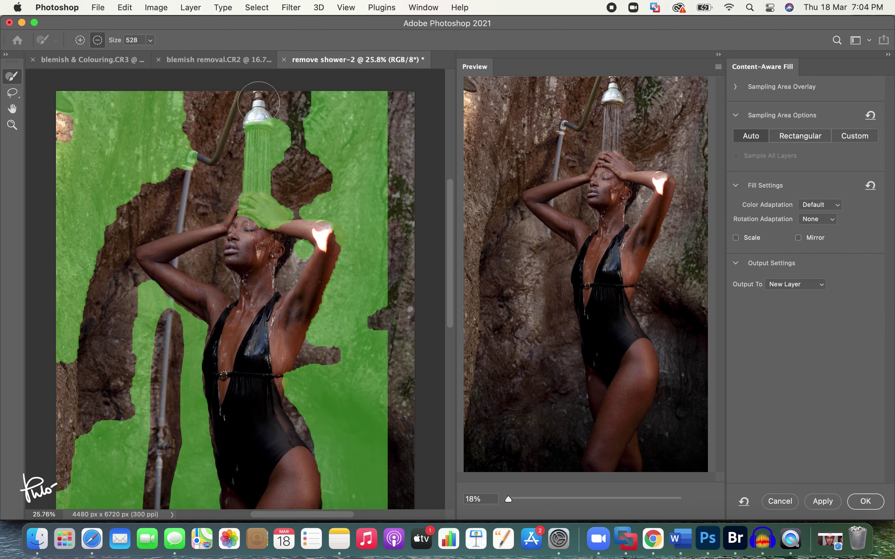
{"action": "mouse_move", "coordinate": [255, 260]}
{"action": "left_mouse_down"}
{"action": "mouse_move", "coordinate": [259, 147]}
{"action": "mouse_move", "coordinate": [253, 163]}
{"action": "mouse_move", "coordinate": [275, 160]}
{"action": "mouse_move", "coordinate": [277, 150]}
{"action": "mouse_move", "coordinate": [262, 225]}
{"action": "mouse_move", "coordinate": [284, 251]}
{"action": "mouse_move", "coordinate": [330, 266]}
{"action": "mouse_move", "coordinate": [279, 404]}
{"action": "mouse_move", "coordinate": [274, 445]}
{"action": "mouse_move", "coordinate": [290, 476]}
{"action": "left_mouse_up"}
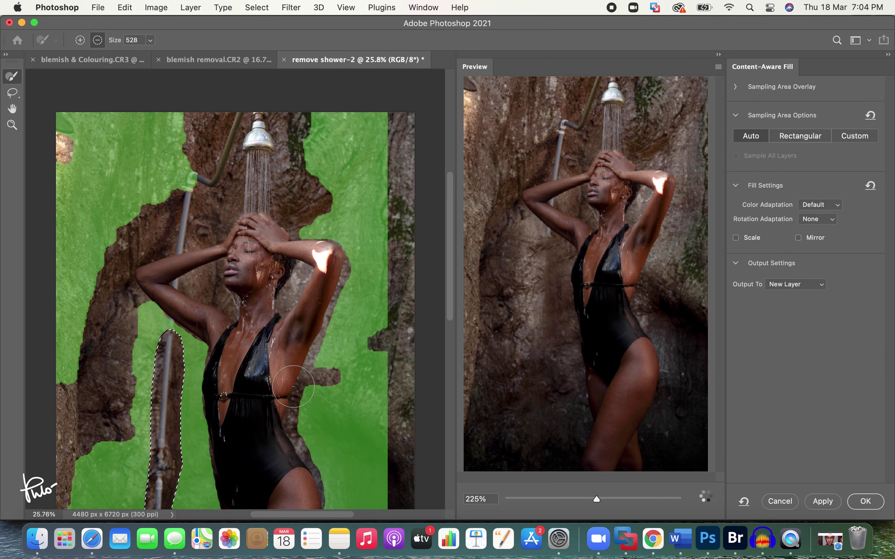
{"action": "scroll", "coordinate": [294, 384], "scroll_direction": "down", "scroll_amount": 3}
{"action": "scroll", "coordinate": [293, 387], "scroll_direction": "down", "scroll_amount": 10}
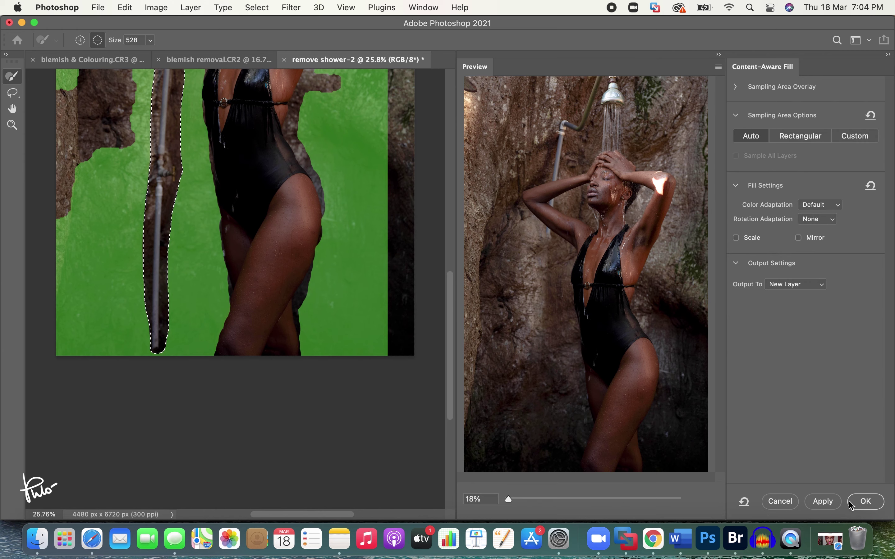
Step: Apply the Content-Aware Fill over the lower shower pipe as a new layer, close the fill workspace and clear the selection
{"action": "left_click", "coordinate": [817, 504]}
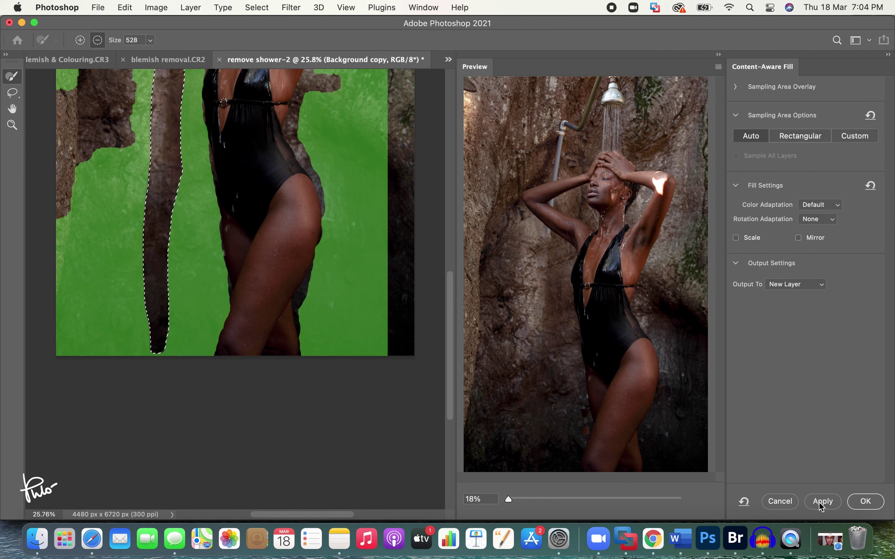
{"action": "left_click", "coordinate": [866, 501]}
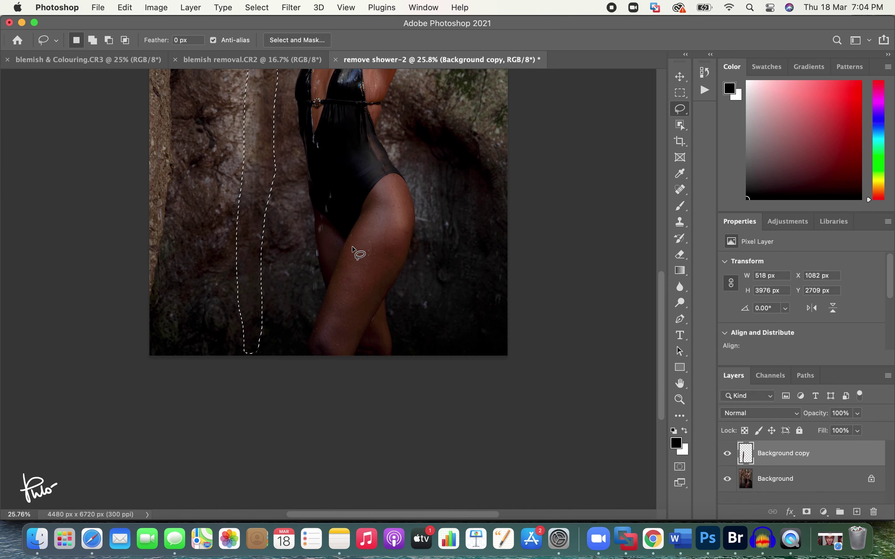
{"action": "key", "text": "super+d"}
Step: Compare the photo with and without the pipe-removal layer, and examine the remaining pipe and shower head
{"action": "scroll", "coordinate": [368, 253], "scroll_direction": "up", "scroll_amount": 4}
{"action": "scroll", "coordinate": [368, 254], "scroll_direction": "up", "scroll_amount": 5}
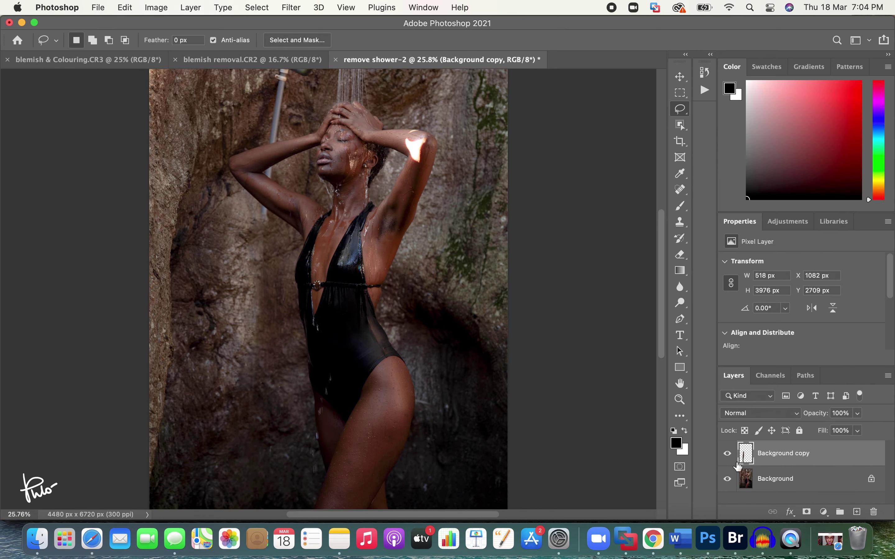
{"action": "left_click", "coordinate": [728, 454]}
{"action": "left_click", "coordinate": [728, 458]}
{"action": "left_click", "coordinate": [728, 458]}
{"action": "left_click", "coordinate": [729, 460]}
{"action": "scroll", "coordinate": [361, 250], "scroll_direction": "up", "scroll_amount": 2}
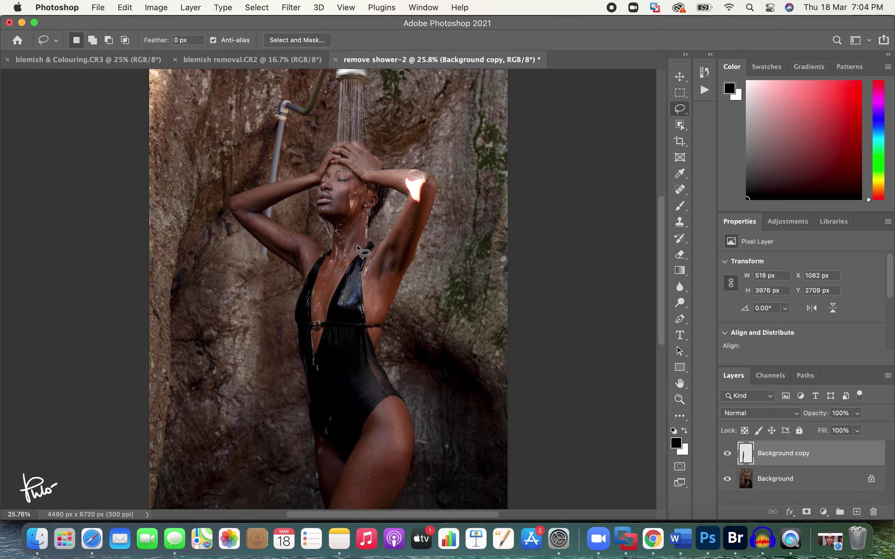
{"action": "scroll", "coordinate": [360, 250], "scroll_direction": "up", "scroll_amount": 5}
{"action": "scroll", "coordinate": [361, 249], "scroll_direction": "down", "scroll_amount": 4}
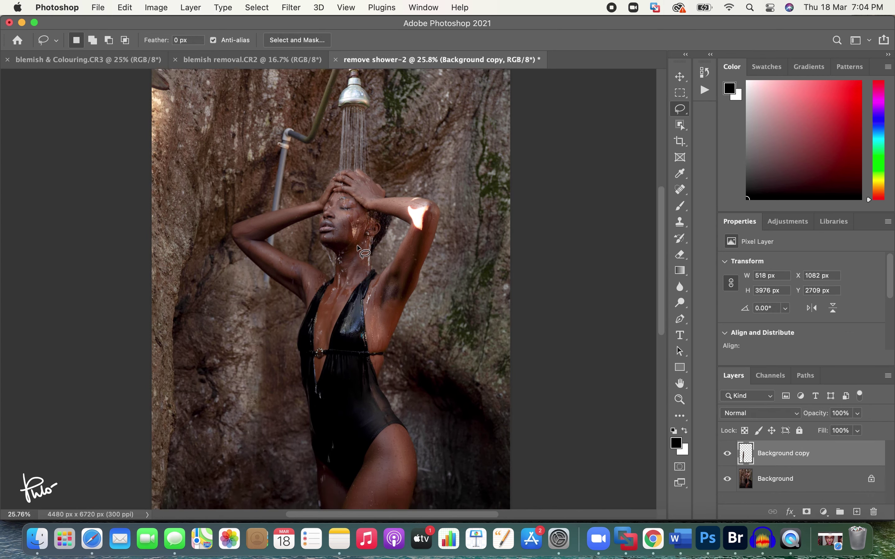
{"action": "scroll", "coordinate": [358, 247], "scroll_direction": "down", "scroll_amount": 2}
{"action": "scroll", "coordinate": [389, 259], "scroll_direction": "down", "scroll_amount": 1}
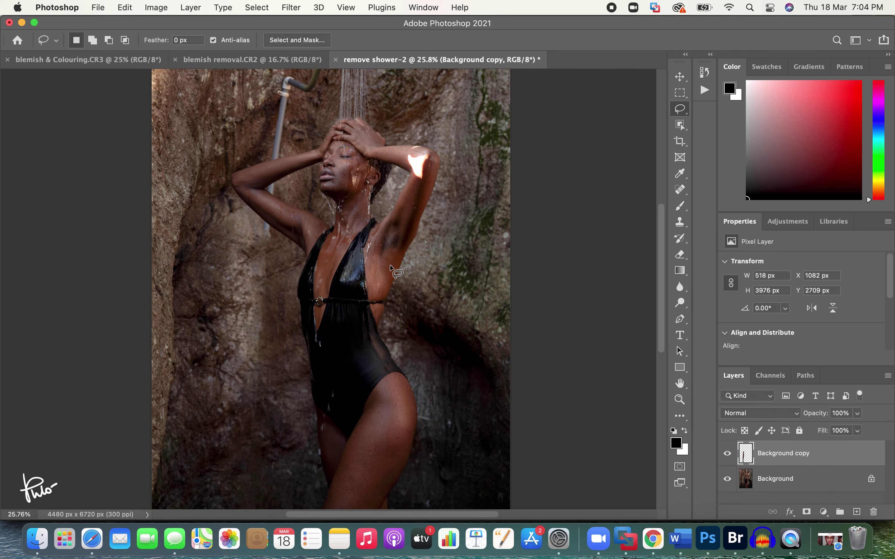
Step: Clone wall texture over the pipe remnants beside and below the woman's raised arm, working on the Background layer
{"action": "scroll", "coordinate": [391, 265], "scroll_direction": "up", "scroll_amount": 3}
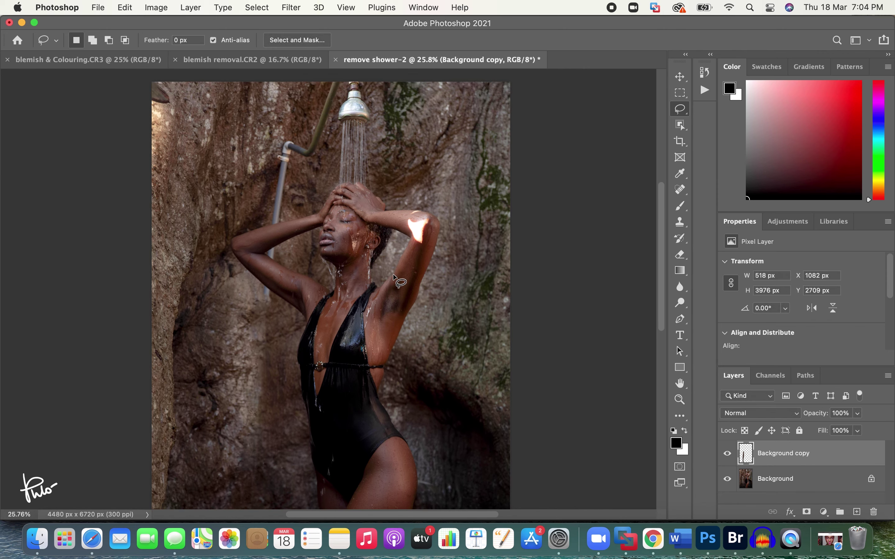
{"action": "key", "text": "s"}
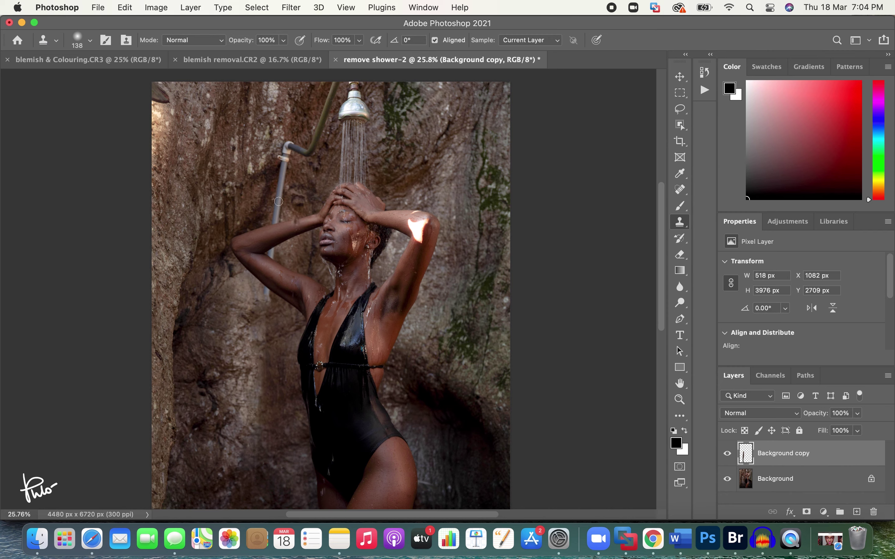
{"action": "left_click_drag", "start_coordinate": [268, 209], "coordinate": [270, 216]}
{"action": "left_click", "coordinate": [750, 479]}
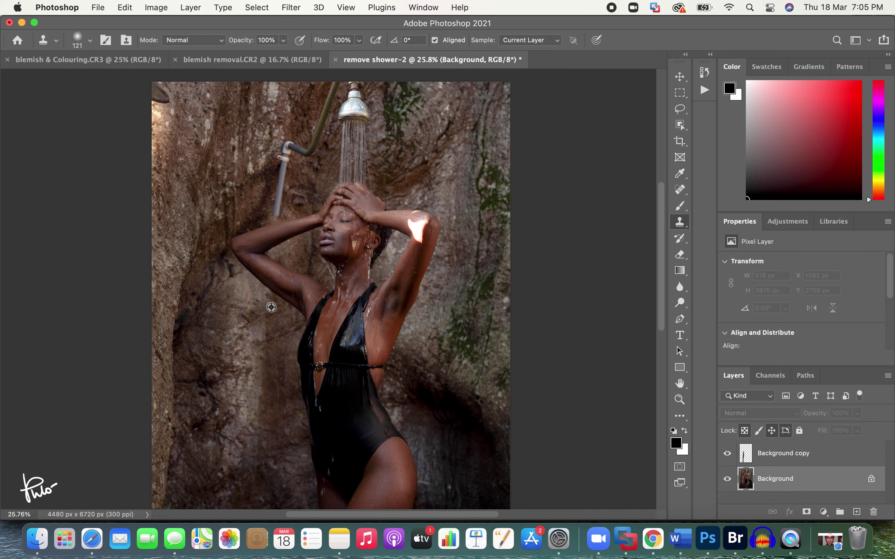
Step: Outline the remaining upper shower pipe with a lasso selection on the Background layer and open it in Content-Aware Fill
{"action": "scroll", "coordinate": [347, 233], "scroll_direction": "up", "scroll_amount": 5}
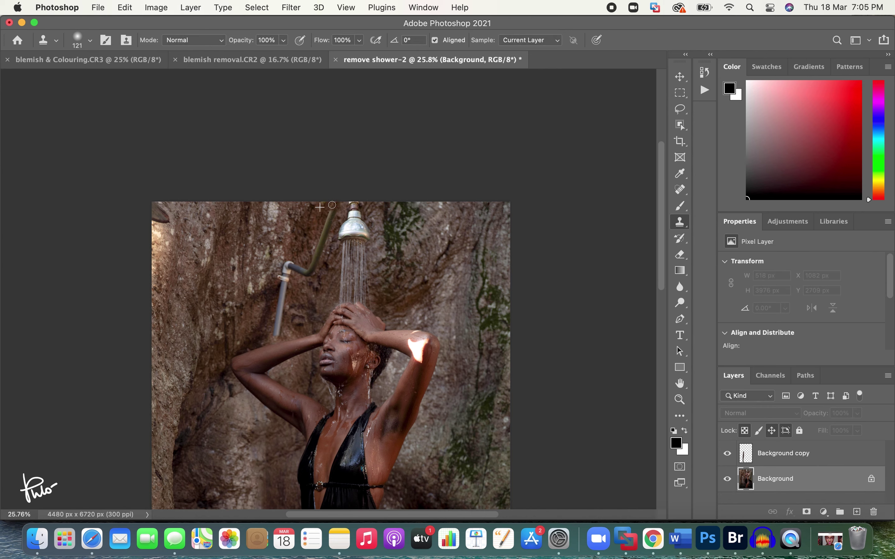
{"action": "key", "text": "l"}
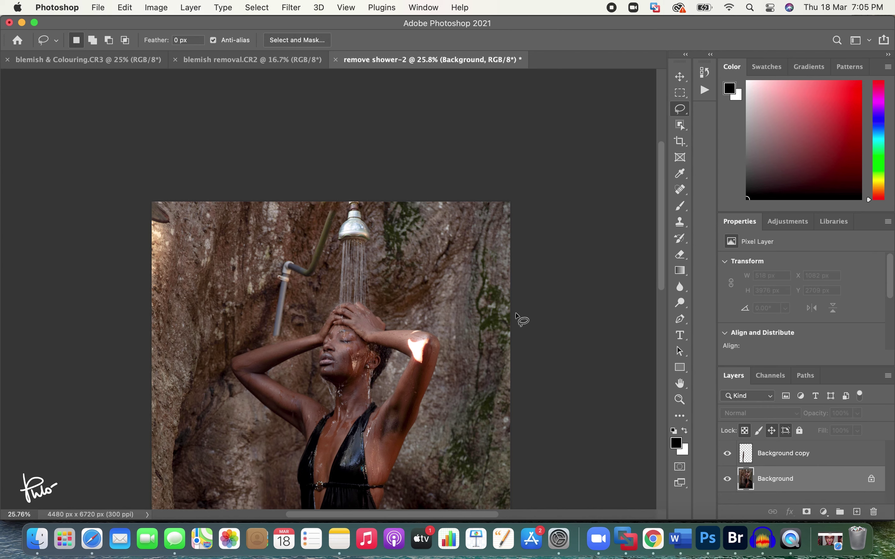
{"action": "mouse_move", "coordinate": [323, 203]}
{"action": "left_mouse_down"}
{"action": "mouse_move", "coordinate": [337, 207]}
{"action": "mouse_move", "coordinate": [318, 269]}
{"action": "mouse_move", "coordinate": [273, 336]}
{"action": "mouse_move", "coordinate": [272, 298]}
{"action": "mouse_move", "coordinate": [336, 182]}
{"action": "left_mouse_up"}
{"action": "left_click", "coordinate": [126, 8]}
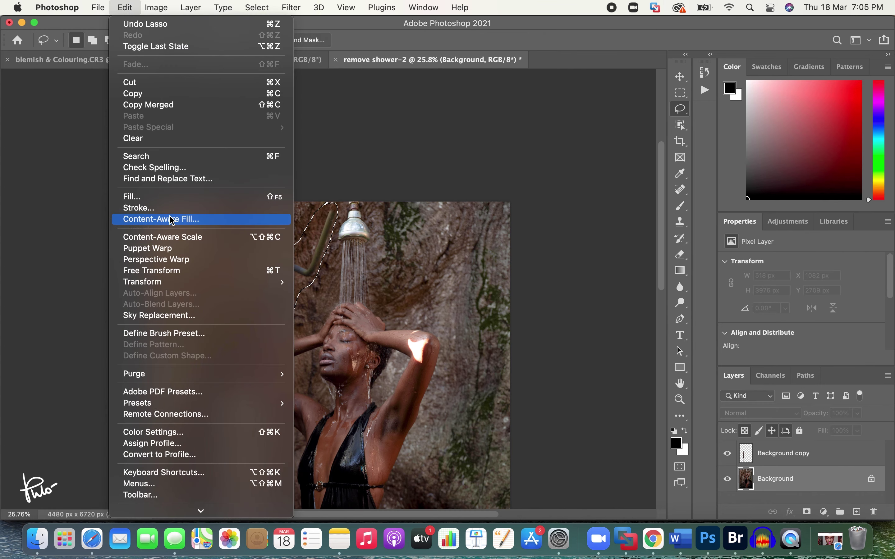
{"action": "left_click", "coordinate": [153, 221]}
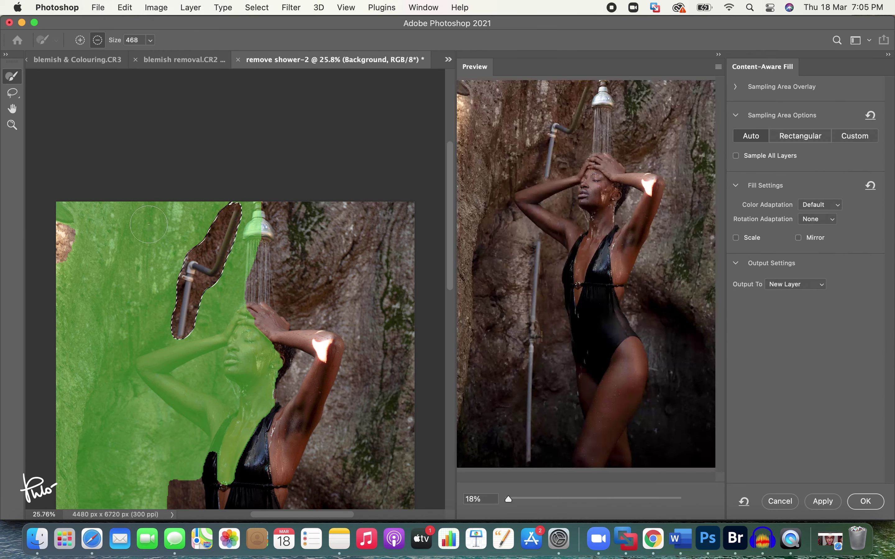
Step: Exclude the woman, shower head and water from the sampling area, apply the fill as a new layer, and clear the selection
{"action": "mouse_move", "coordinate": [270, 217]}
{"action": "left_mouse_down"}
{"action": "mouse_move", "coordinate": [237, 351]}
{"action": "mouse_move", "coordinate": [246, 378]}
{"action": "mouse_move", "coordinate": [265, 371]}
{"action": "mouse_move", "coordinate": [240, 435]}
{"action": "mouse_move", "coordinate": [252, 419]}
{"action": "mouse_move", "coordinate": [238, 473]}
{"action": "mouse_move", "coordinate": [222, 489]}
{"action": "mouse_move", "coordinate": [226, 407]}
{"action": "mouse_move", "coordinate": [170, 396]}
{"action": "mouse_move", "coordinate": [198, 419]}
{"action": "mouse_move", "coordinate": [161, 393]}
{"action": "mouse_move", "coordinate": [142, 363]}
{"action": "mouse_move", "coordinate": [227, 337]}
{"action": "mouse_move", "coordinate": [152, 372]}
{"action": "mouse_move", "coordinate": [168, 361]}
{"action": "mouse_move", "coordinate": [165, 380]}
{"action": "mouse_move", "coordinate": [188, 395]}
{"action": "mouse_move", "coordinate": [177, 397]}
{"action": "mouse_move", "coordinate": [208, 410]}
{"action": "left_mouse_up"}
{"action": "key", "text": "bracketleft"}
{"action": "key", "text": "bracketleft"}
{"action": "key", "text": "bracketleft"}
{"action": "key", "text": "bracketleft"}
{"action": "key", "text": "bracketleft"}
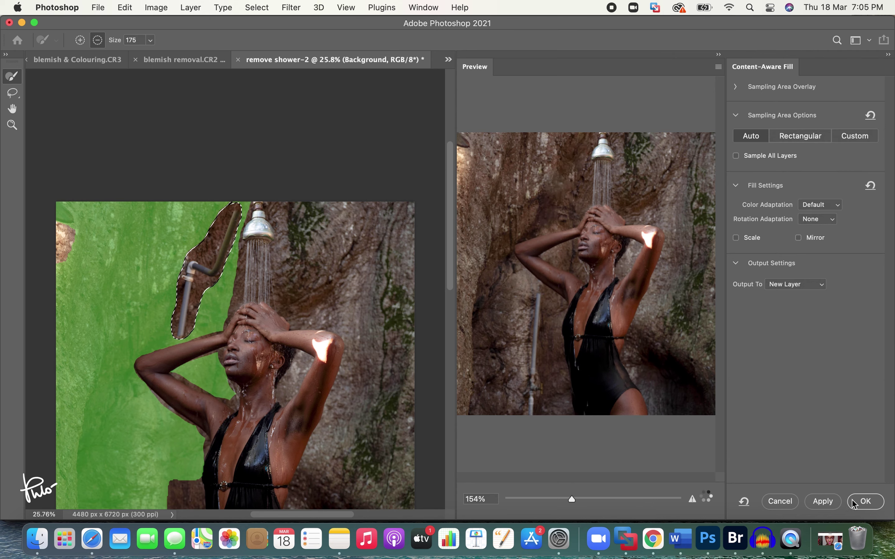
{"action": "left_click", "coordinate": [865, 501]}
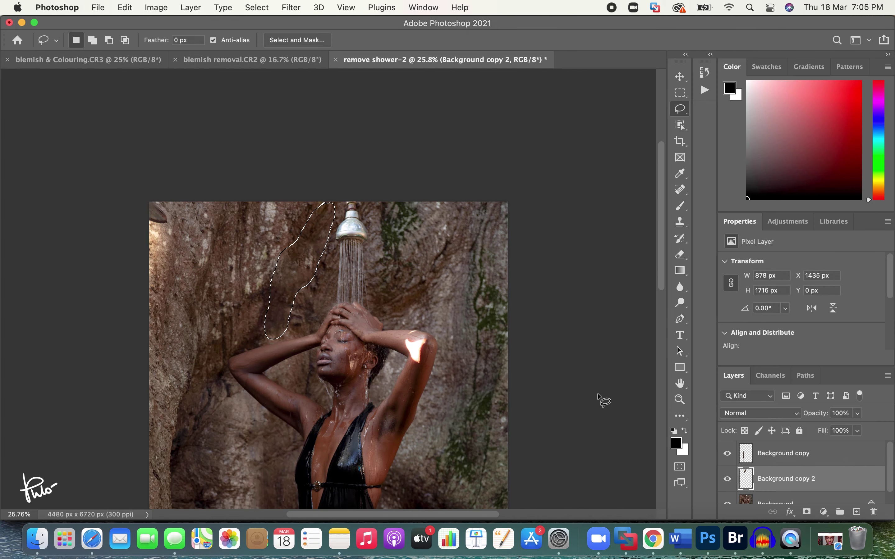
{"action": "key", "text": "super+d"}
Step: Merge both pipe-removal layers with the Background into a single layer
{"action": "key", "text": "z"}
{"action": "left_click", "coordinate": [409, 318], "text": "alt"}
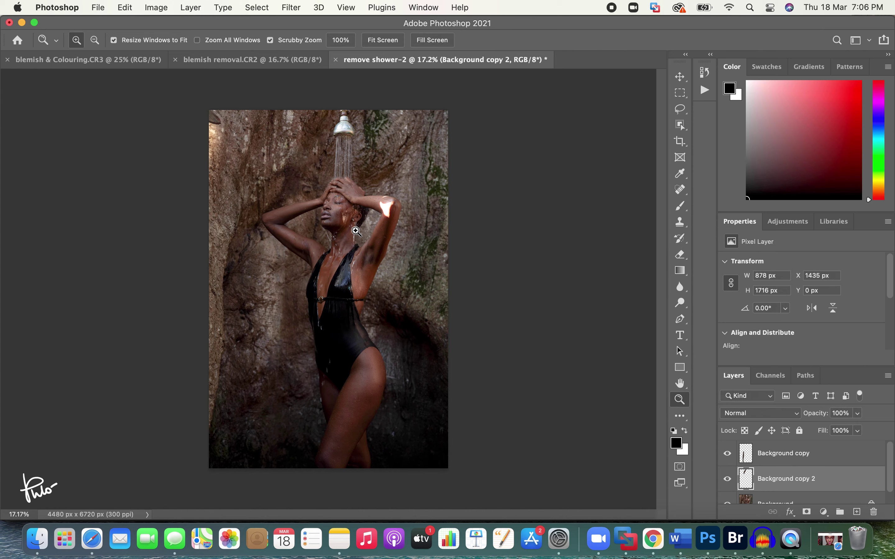
{"action": "key", "text": "c"}
{"action": "key", "text": "alt+bracketleft"}
{"action": "left_click", "coordinate": [799, 447]}
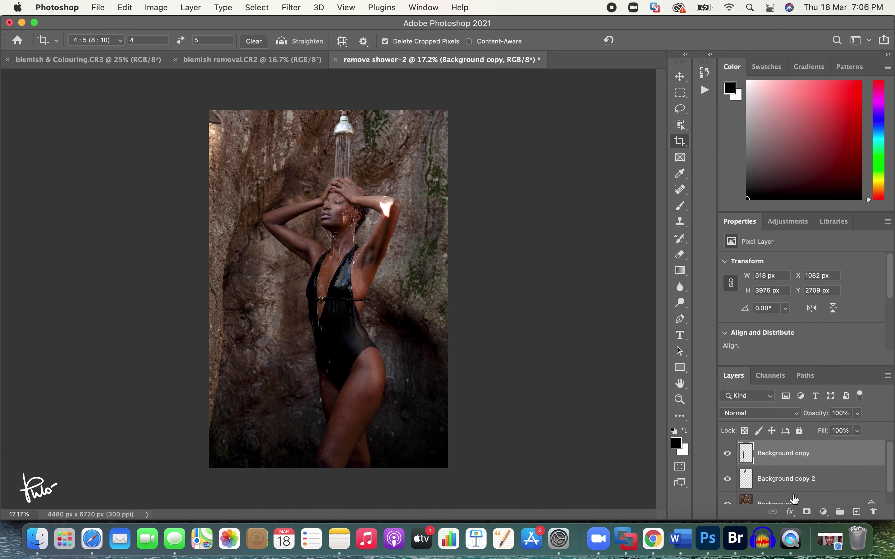
{"action": "left_click", "coordinate": [795, 497], "text": "shift"}
{"action": "key", "text": "super+e"}
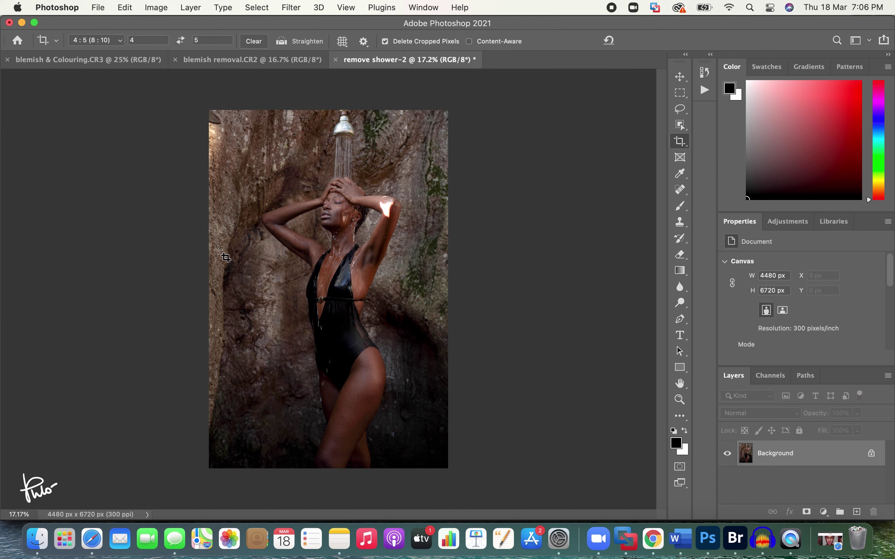
Step: Crop the photo to a 4:5 ratio with Content-Aware enabled, keeping the shower head and extending the canvas past both sides
{"action": "left_click", "coordinate": [259, 216]}
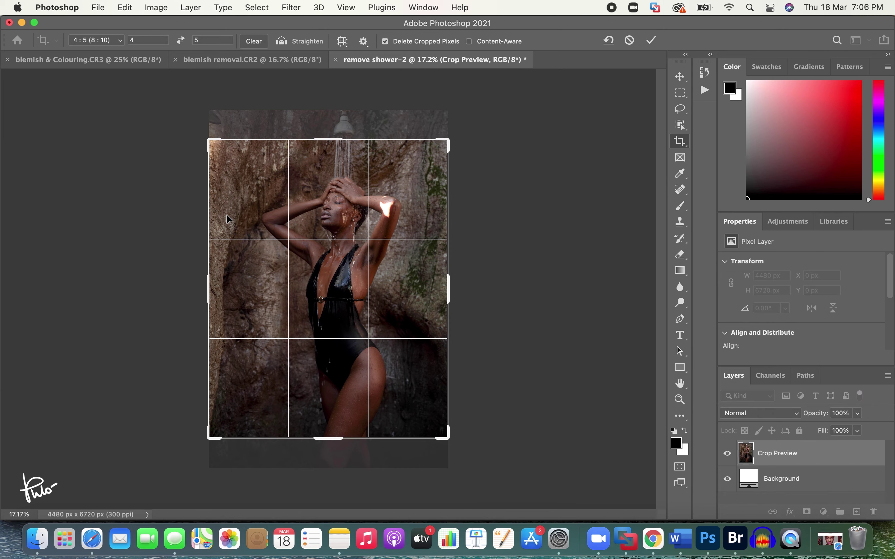
{"action": "left_click_drag", "start_coordinate": [320, 192], "coordinate": [324, 220]}
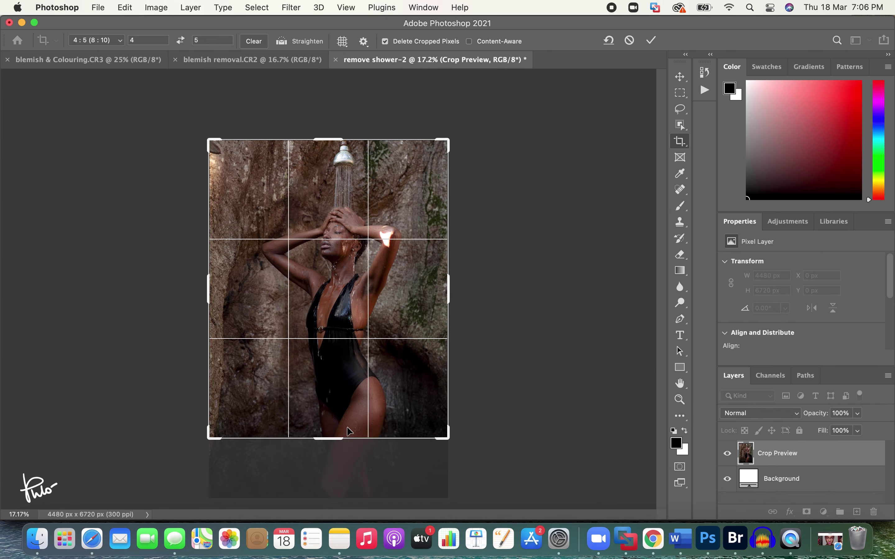
{"action": "mouse_move", "coordinate": [339, 443]}
{"action": "left_mouse_down"}
{"action": "mouse_move", "coordinate": [336, 454]}
{"action": "mouse_move", "coordinate": [336, 447]}
{"action": "left_mouse_up"}
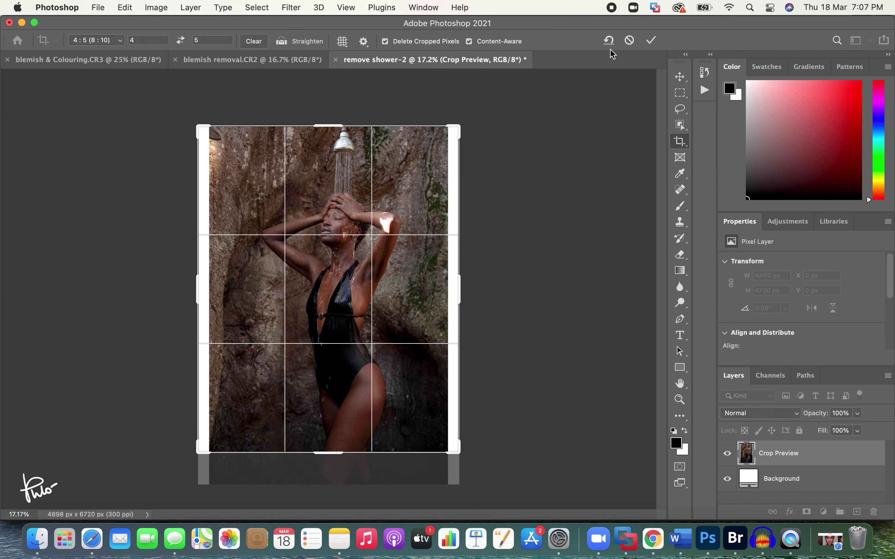
{"action": "left_click", "coordinate": [651, 40]}
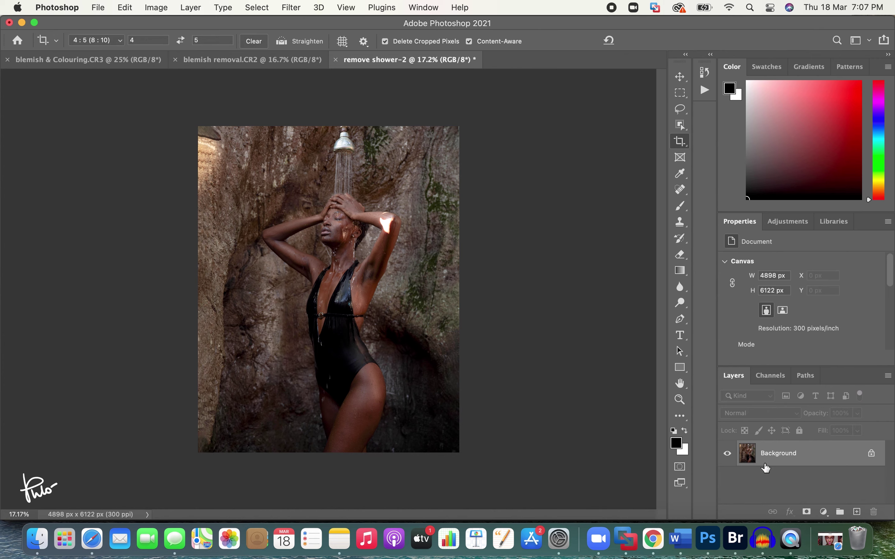
Step: Add a new layer and clone wall texture over the upper-left edge of the photo, sampling Current & Below
{"action": "left_click", "coordinate": [856, 512]}
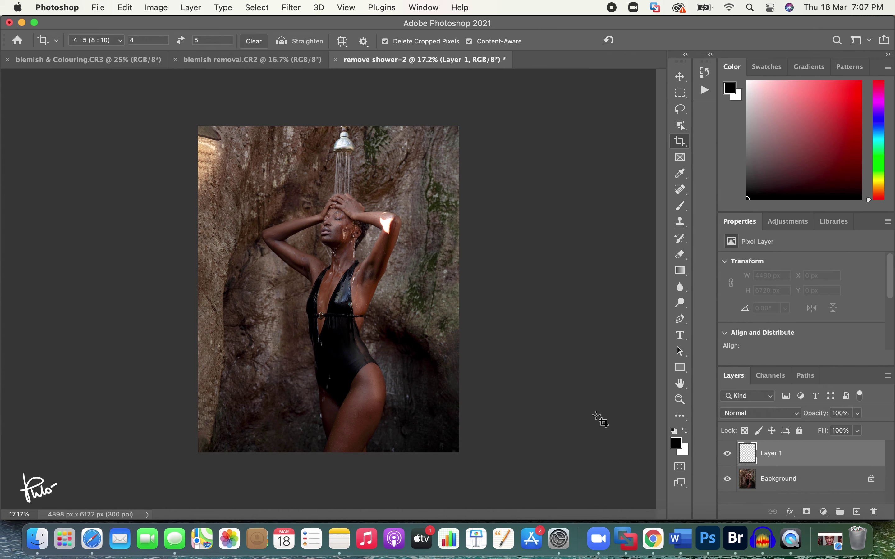
{"action": "key", "text": "s"}
{"action": "left_click_drag", "start_coordinate": [283, 206], "coordinate": [305, 205]}
{"action": "left_click", "coordinate": [501, 42]}
{"action": "left_click", "coordinate": [521, 54]}
{"action": "left_click", "coordinate": [229, 183], "text": "alt"}
{"action": "mouse_move", "coordinate": [224, 174]}
{"action": "left_mouse_down"}
{"action": "mouse_move", "coordinate": [204, 167]}
{"action": "mouse_move", "coordinate": [218, 145]}
{"action": "mouse_move", "coordinate": [200, 129]}
{"action": "left_mouse_up"}
{"action": "left_click", "coordinate": [239, 141], "text": "alt"}
{"action": "left_click", "coordinate": [212, 201], "text": "alt"}
{"action": "left_click_drag", "start_coordinate": [217, 183], "coordinate": [217, 194]}
Step: Clone wall texture over the repeated patterns along the photo's lower-left edge and in its upper-right corner
{"action": "left_click", "coordinate": [203, 405], "text": "alt"}
{"action": "left_click_drag", "start_coordinate": [201, 426], "coordinate": [224, 421]}
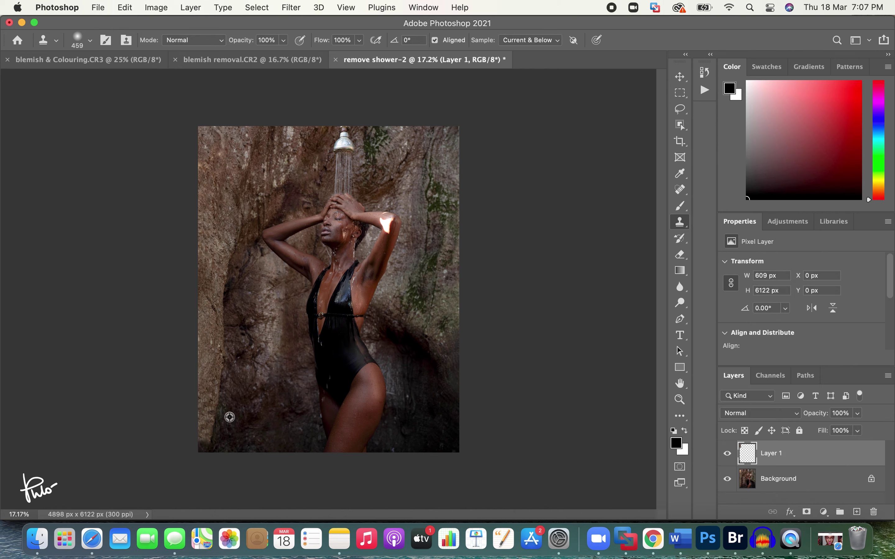
{"action": "left_click", "coordinate": [235, 359], "text": "alt"}
{"action": "mouse_move", "coordinate": [204, 426]}
{"action": "left_mouse_down"}
{"action": "mouse_move", "coordinate": [208, 388]}
{"action": "mouse_move", "coordinate": [201, 426]}
{"action": "mouse_move", "coordinate": [202, 407]}
{"action": "left_mouse_up"}
{"action": "left_click", "coordinate": [205, 379], "text": "alt"}
{"action": "left_click_drag", "start_coordinate": [447, 142], "coordinate": [451, 145]}
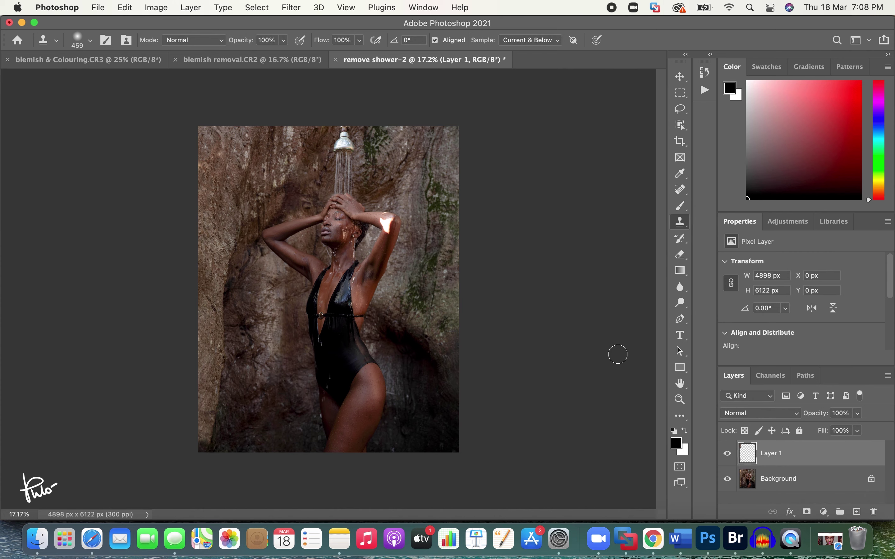
Step: Switch to the blemish & Colouring.CR3 photo, zoom in on the face and add an empty layer above the Background
{"action": "key", "text": "ctrl+Tab"}
{"action": "key", "text": "z"}
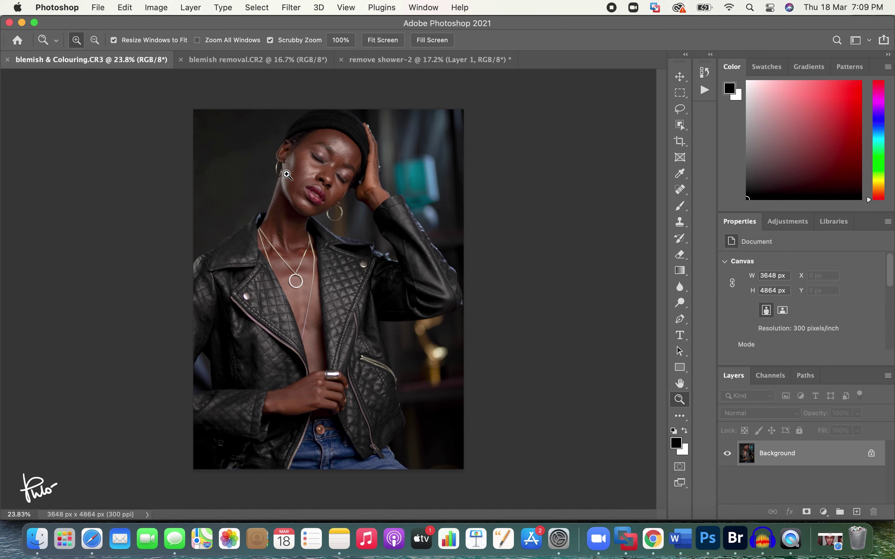
{"action": "left_click_drag", "start_coordinate": [330, 144], "coordinate": [344, 169]}
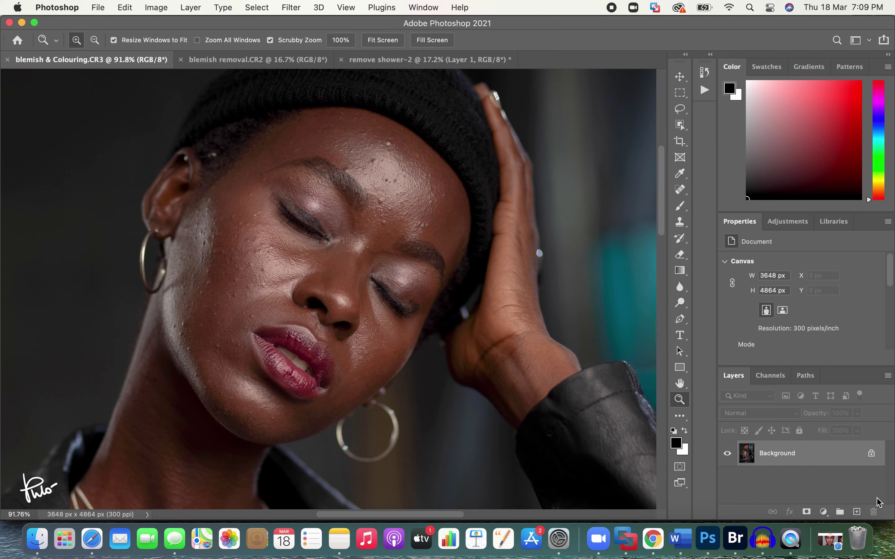
{"action": "left_click", "coordinate": [857, 512]}
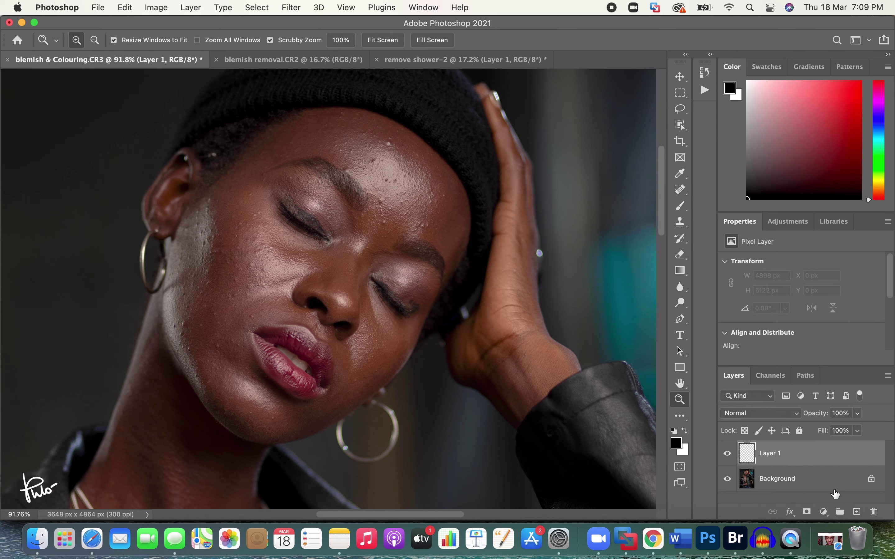
Step: Set up the Healing Brush with Use Legacy enabled and sampling from Current & Below
{"action": "key", "text": "b"}
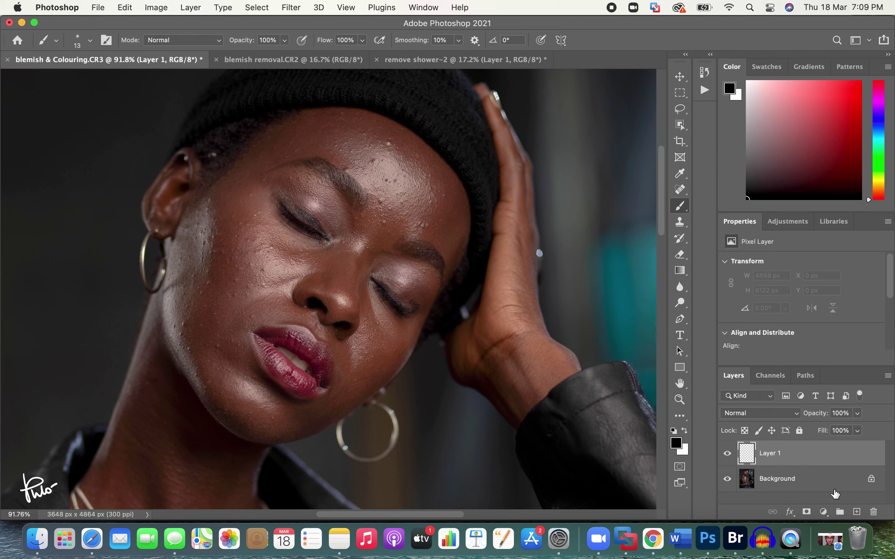
{"action": "key", "text": "j"}
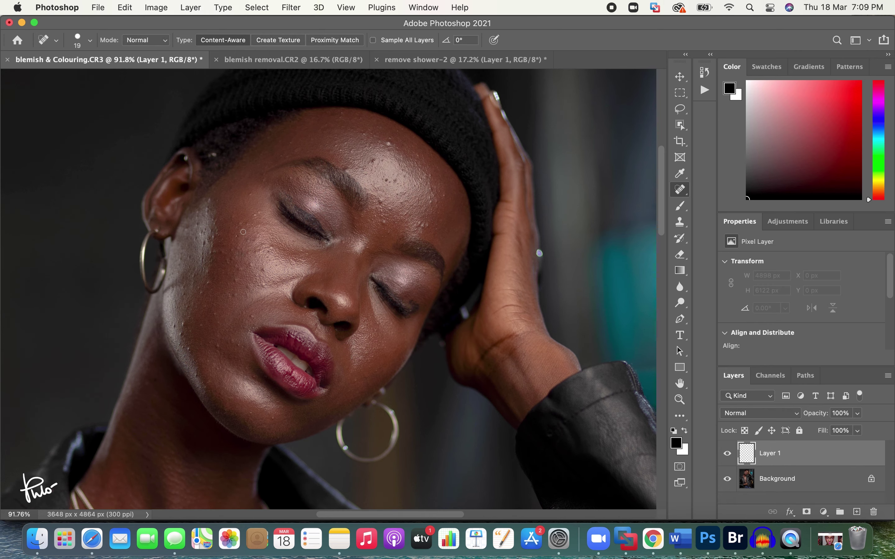
{"action": "key", "text": "z"}
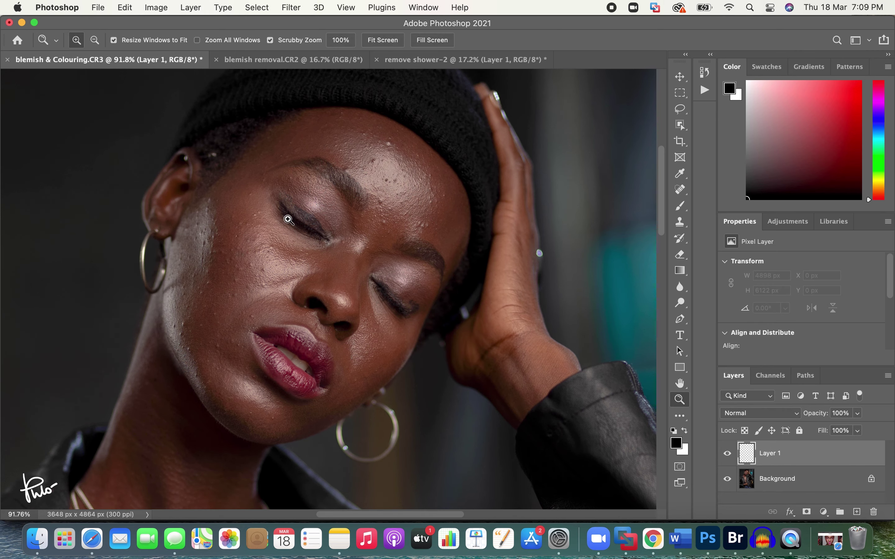
{"action": "left_click_drag", "start_coordinate": [286, 220], "coordinate": [300, 214]}
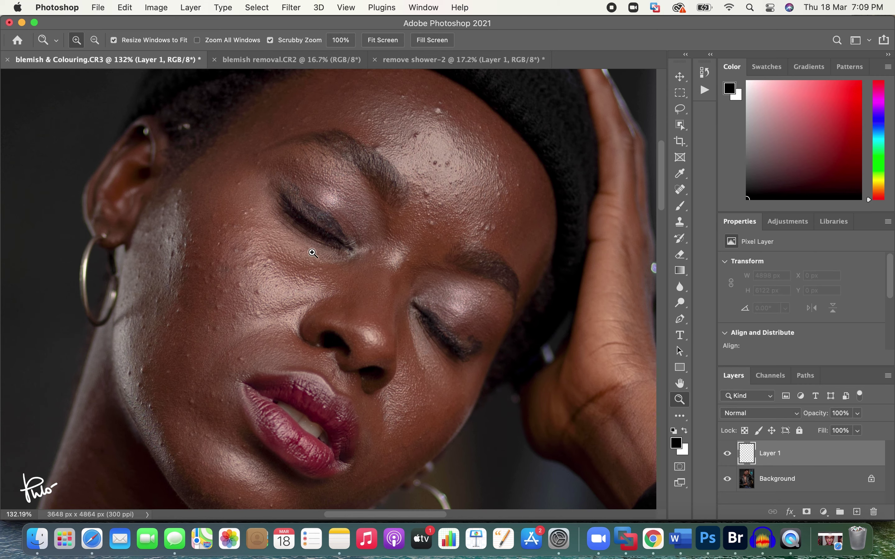
{"action": "scroll", "coordinate": [415, 189], "scroll_direction": "down", "scroll_amount": 2}
{"action": "key", "text": "shift+j"}
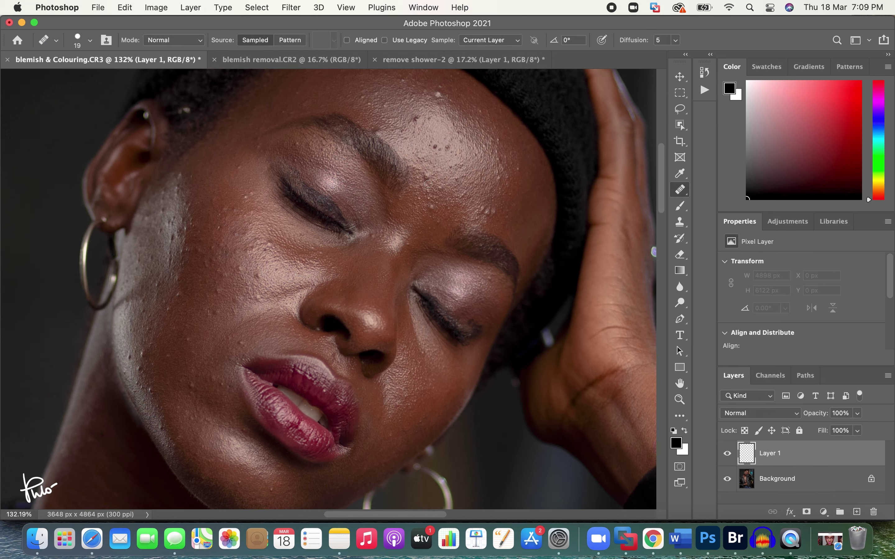
{"action": "left_click", "coordinate": [385, 40]}
{"action": "left_click", "coordinate": [499, 41]}
{"action": "left_click", "coordinate": [498, 56]}
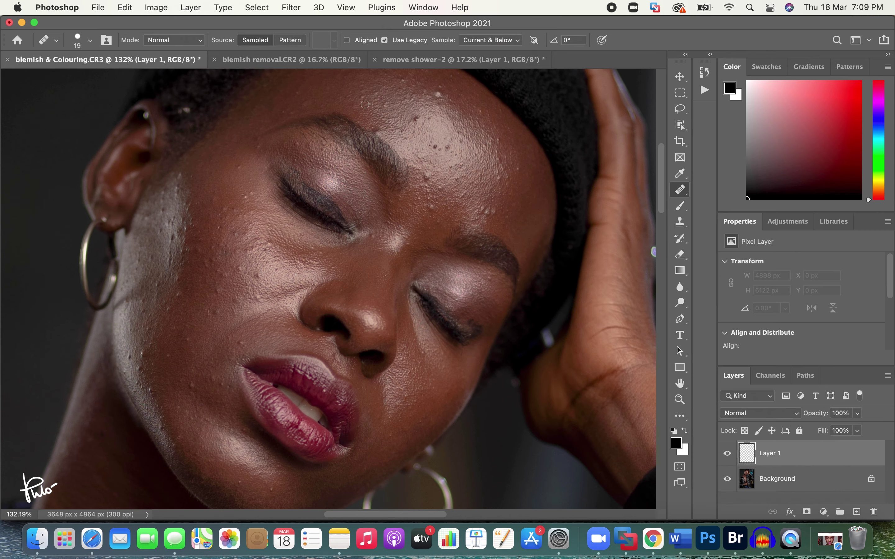
Step: Heal the blemishes on the temple, beside the eyebrow and on the upper cheek below the eye
{"action": "left_click", "coordinate": [239, 167]}
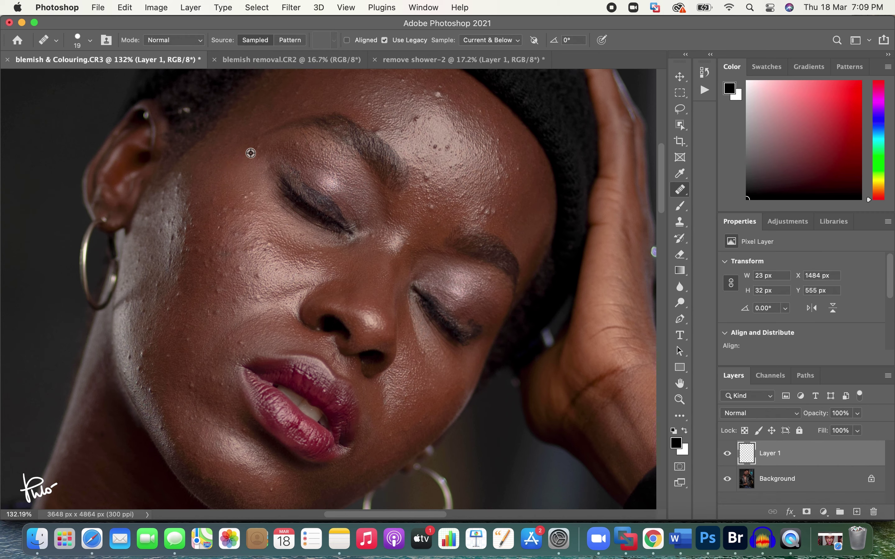
{"action": "left_click", "coordinate": [297, 143]}
{"action": "left_click", "coordinate": [252, 191]}
{"action": "left_click", "coordinate": [220, 199]}
{"action": "left_click", "coordinate": [231, 206]}
{"action": "left_click", "coordinate": [248, 216]}
Step: Heal the bumps on the highlighted side of the cheek near the ear, sampling clean skin next to them
{"action": "left_click", "coordinate": [190, 220]}
{"action": "left_click", "coordinate": [197, 206], "text": "alt"}
{"action": "mouse_move", "coordinate": [190, 210]}
{"action": "left_mouse_down"}
{"action": "mouse_move", "coordinate": [181, 175]}
{"action": "mouse_move", "coordinate": [192, 179]}
{"action": "mouse_move", "coordinate": [182, 194]}
{"action": "mouse_move", "coordinate": [178, 179]}
{"action": "mouse_move", "coordinate": [164, 196]}
{"action": "mouse_move", "coordinate": [169, 187]}
{"action": "mouse_move", "coordinate": [163, 239]}
{"action": "left_mouse_up"}
{"action": "left_click", "coordinate": [186, 202]}
{"action": "left_click", "coordinate": [191, 190], "text": "alt"}
{"action": "left_click", "coordinate": [182, 174]}
{"action": "left_click", "coordinate": [190, 183], "text": "alt"}
{"action": "left_click", "coordinate": [163, 197]}
{"action": "left_click", "coordinate": [171, 191], "text": "alt"}
Step: Heal the spots on the middle of the cheek and down towards the jaw
{"action": "left_click", "coordinate": [183, 251]}
{"action": "left_click", "coordinate": [192, 274]}
{"action": "left_click", "coordinate": [166, 299]}
{"action": "left_click", "coordinate": [148, 304]}
{"action": "left_click", "coordinate": [135, 296]}
Step: Heal the bumps across the forehead and above the far eyebrow, along with a spot on the cheek
{"action": "scroll", "coordinate": [247, 115], "scroll_direction": "up", "scroll_amount": 4}
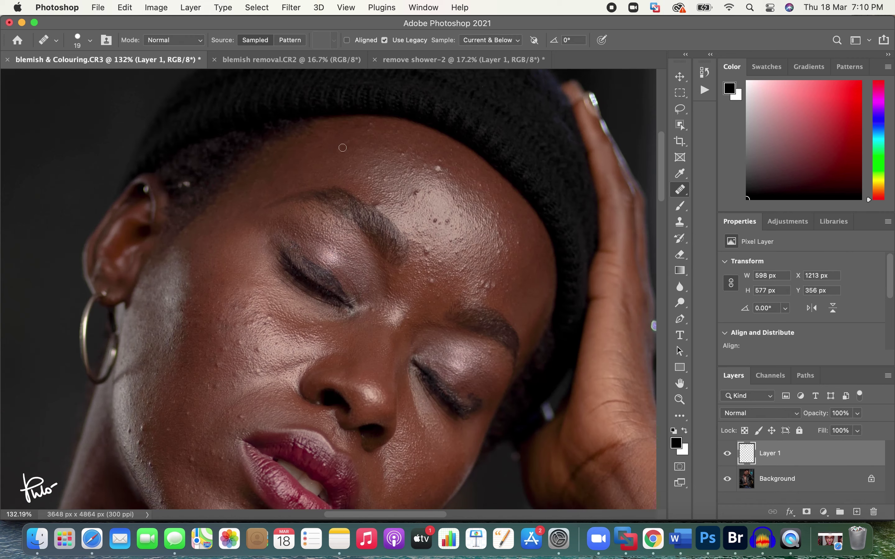
{"action": "left_click", "coordinate": [373, 132]}
{"action": "left_click", "coordinate": [400, 155]}
{"action": "left_click", "coordinate": [435, 220]}
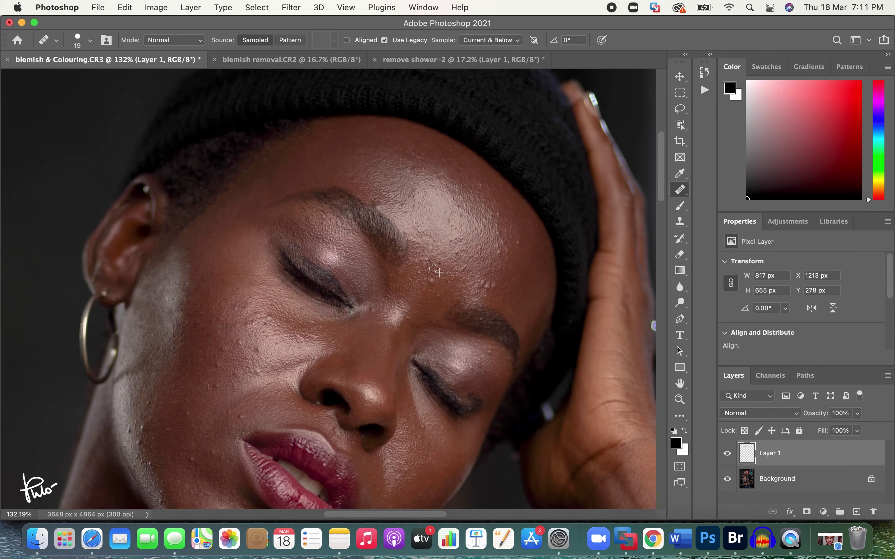
{"action": "left_click", "coordinate": [502, 272]}
{"action": "left_click", "coordinate": [263, 319]}
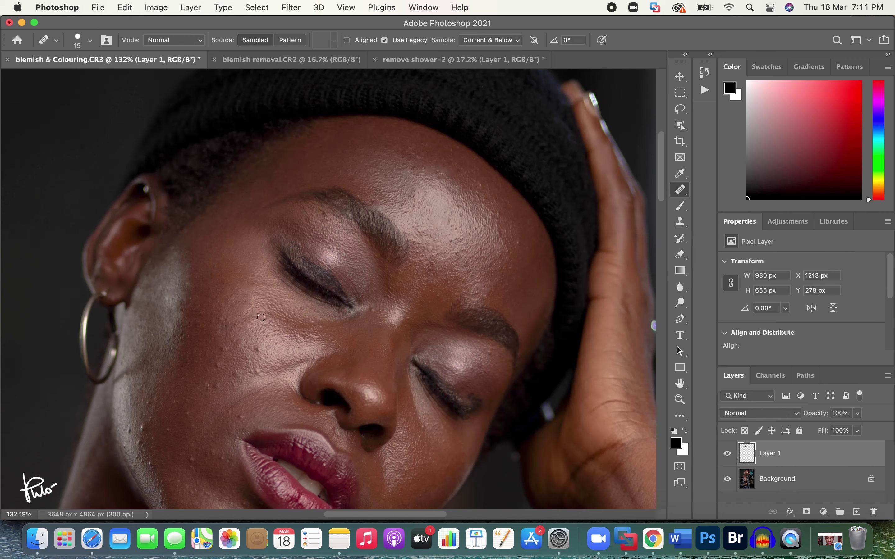
{"action": "left_click", "coordinate": [519, 249]}
Step: Heal the remaining blemishes along the jawline and around the chin
{"action": "scroll", "coordinate": [179, 326], "scroll_direction": "down", "scroll_amount": 3}
{"action": "left_click", "coordinate": [150, 363]}
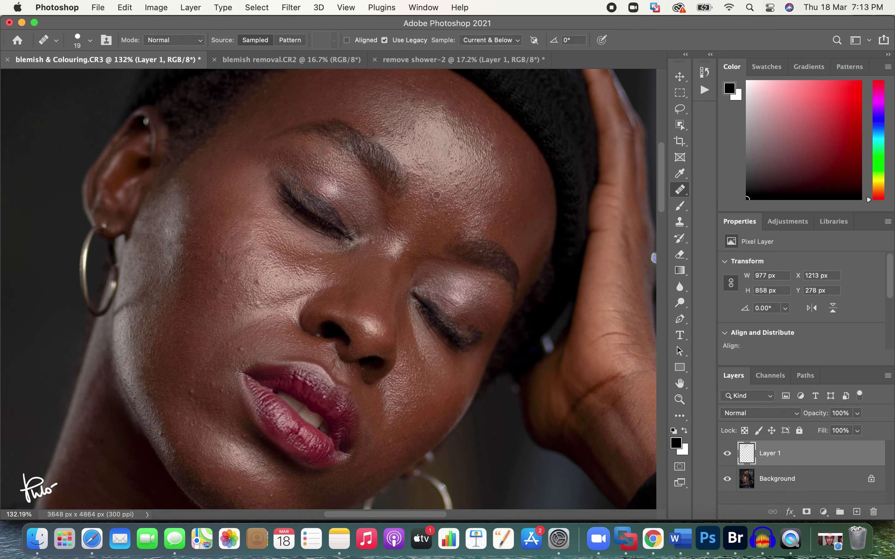
{"action": "scroll", "coordinate": [436, 196], "scroll_direction": "down", "scroll_amount": 2}
{"action": "left_click", "coordinate": [212, 353]}
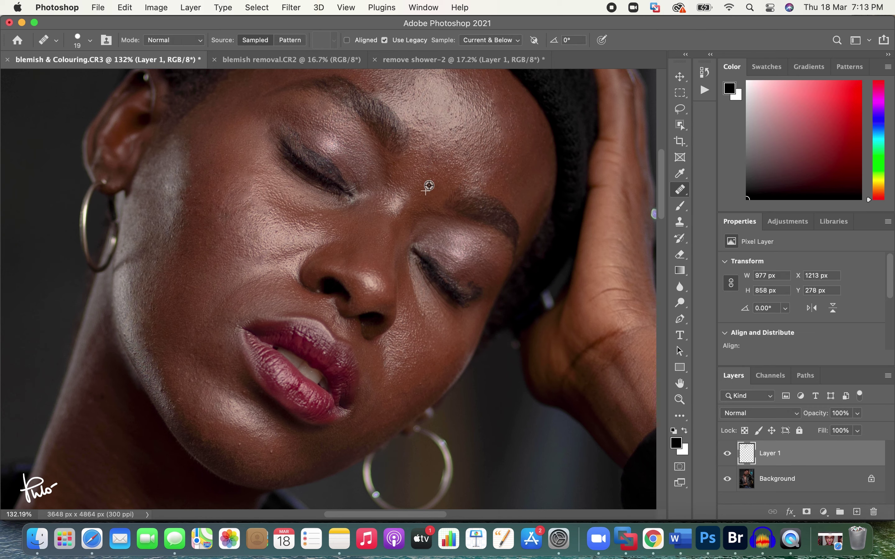
{"action": "scroll", "coordinate": [488, 213], "scroll_direction": "down", "scroll_amount": 1}
{"action": "left_click", "coordinate": [208, 348]}
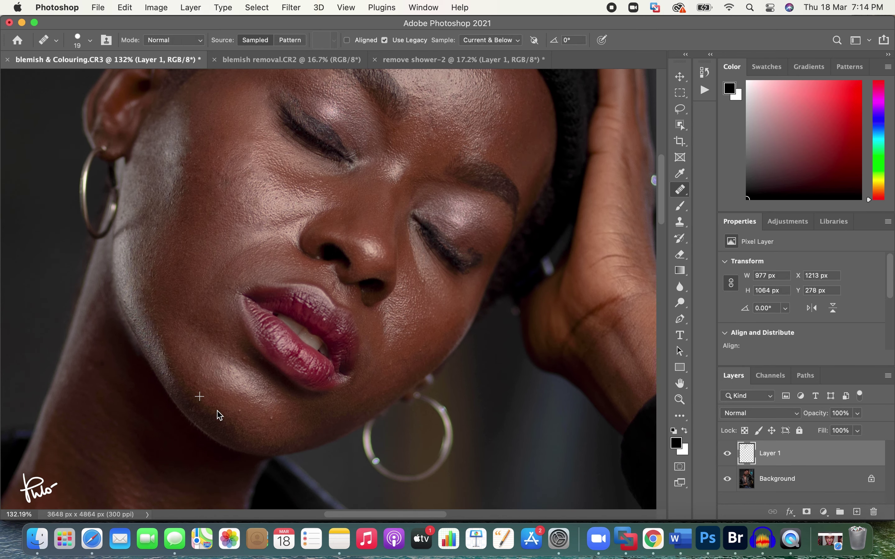
Step: Heal the blemishes on the neck with the Healing Brush at size 32
{"action": "scroll", "coordinate": [469, 103], "scroll_direction": "down", "scroll_amount": 2}
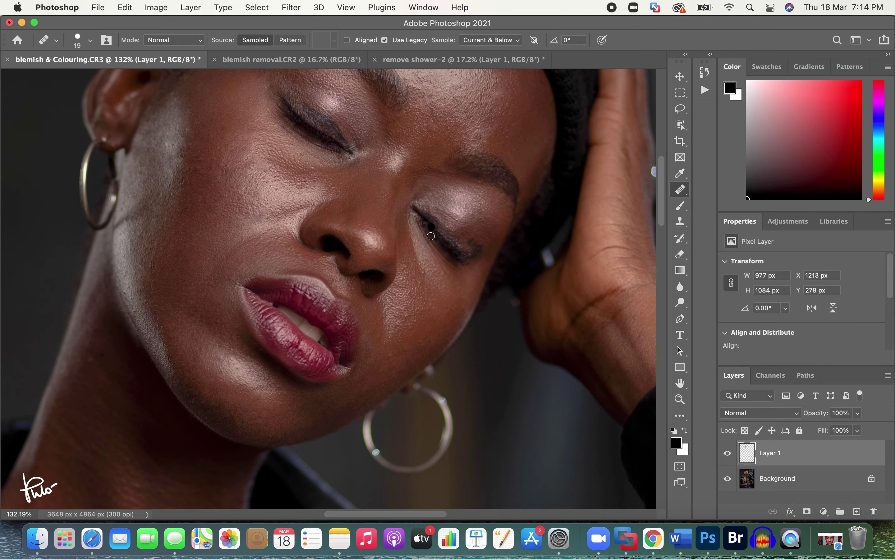
{"action": "left_click_drag", "start_coordinate": [109, 319], "coordinate": [110, 319]}
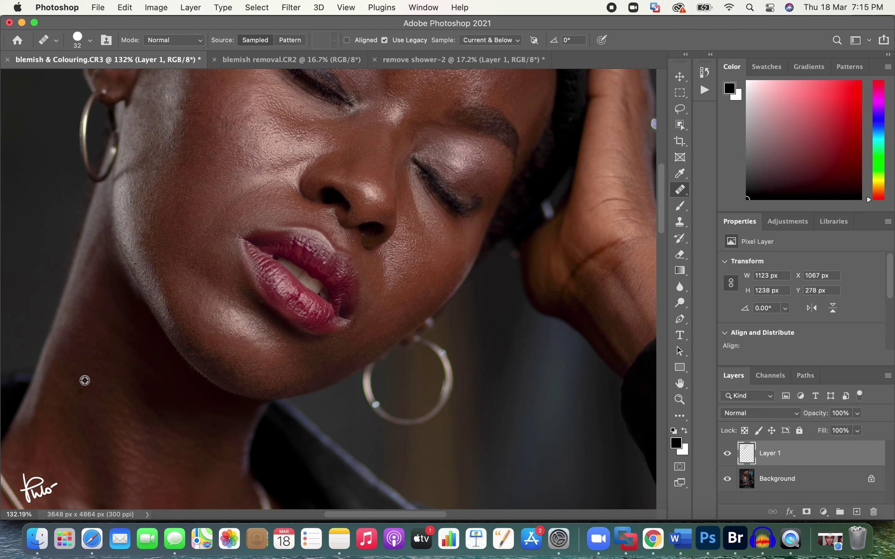
{"action": "left_click_drag", "start_coordinate": [84, 377], "coordinate": [45, 378]}
{"action": "left_click_drag", "start_coordinate": [259, 259], "coordinate": [374, 364]}
{"action": "left_click", "coordinate": [270, 231]}
{"action": "left_click", "coordinate": [220, 270]}
{"action": "scroll", "coordinate": [220, 174], "scroll_direction": "up", "scroll_amount": 5}
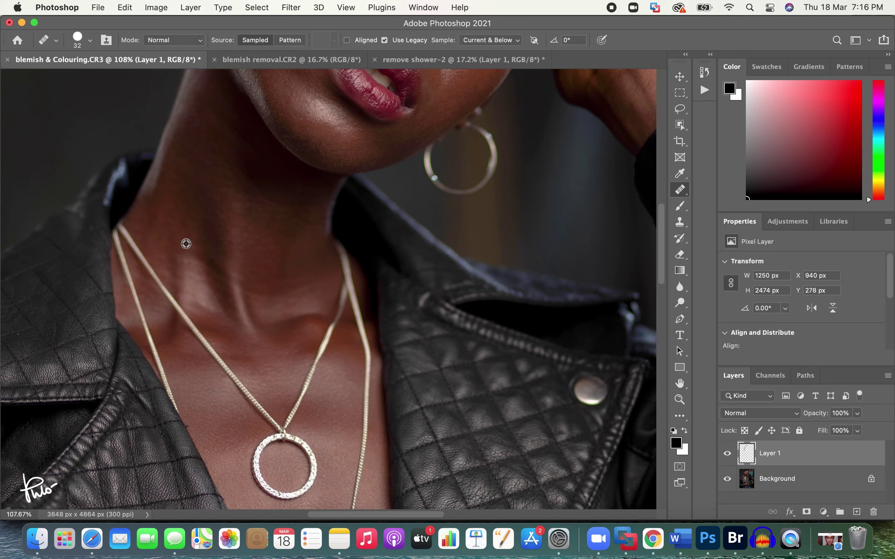
Step: Compare the face before and after healing by hiding and showing the retouching layer, close up and at full view
{"action": "key", "text": "z"}
{"action": "left_click_drag", "start_coordinate": [377, 171], "coordinate": [354, 258]}
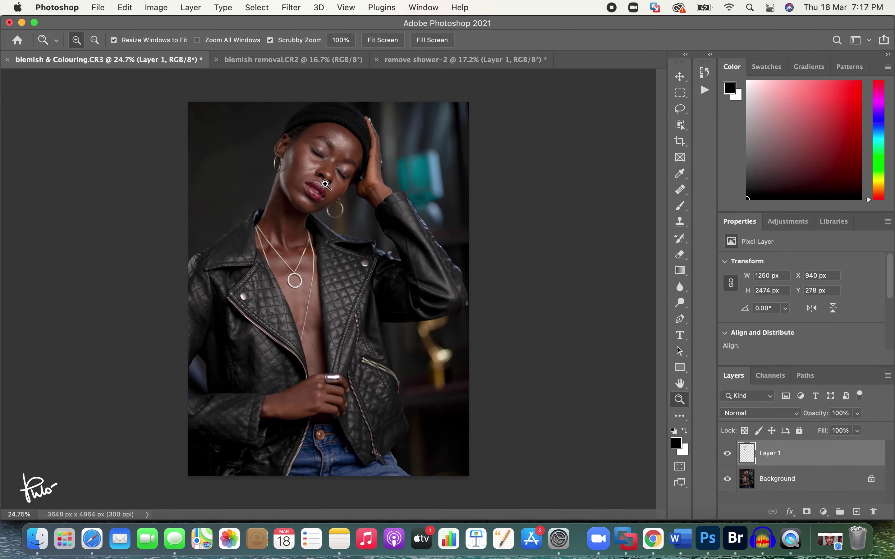
{"action": "left_click_drag", "start_coordinate": [319, 139], "coordinate": [360, 136]}
{"action": "left_click", "coordinate": [727, 454]}
{"action": "left_click_drag", "start_coordinate": [339, 134], "coordinate": [393, 154]}
{"action": "left_click", "coordinate": [727, 454]}
{"action": "left_click_drag", "start_coordinate": [360, 253], "coordinate": [346, 275]}
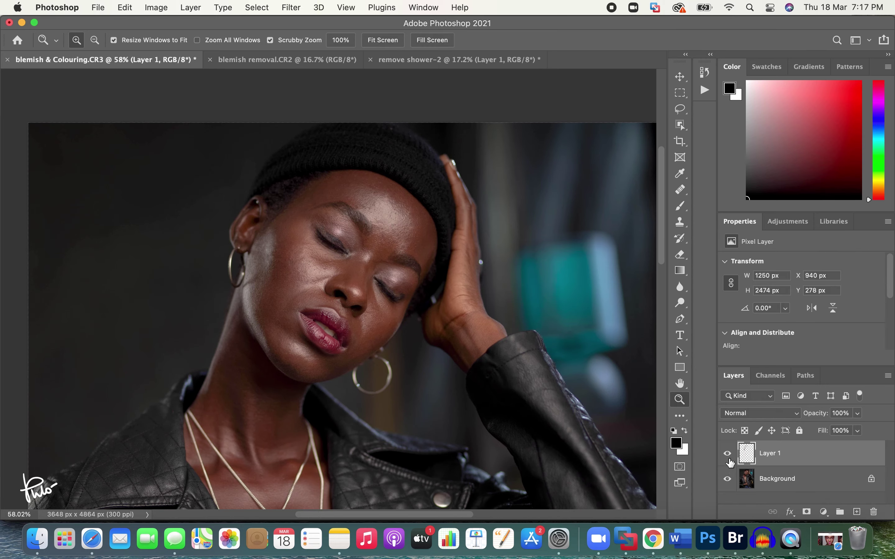
{"action": "left_click_drag", "start_coordinate": [366, 291], "coordinate": [399, 279]}
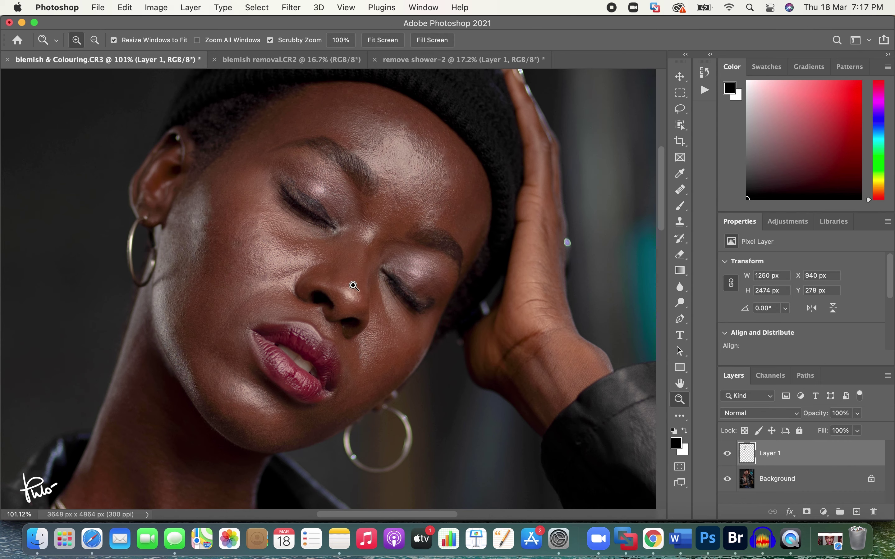
{"action": "left_click", "coordinate": [727, 453]}
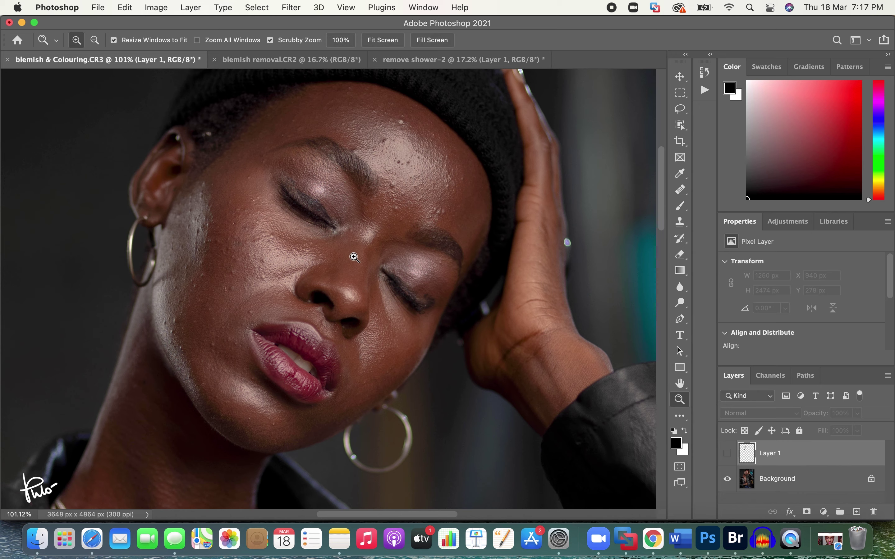
{"action": "left_click", "coordinate": [728, 455]}
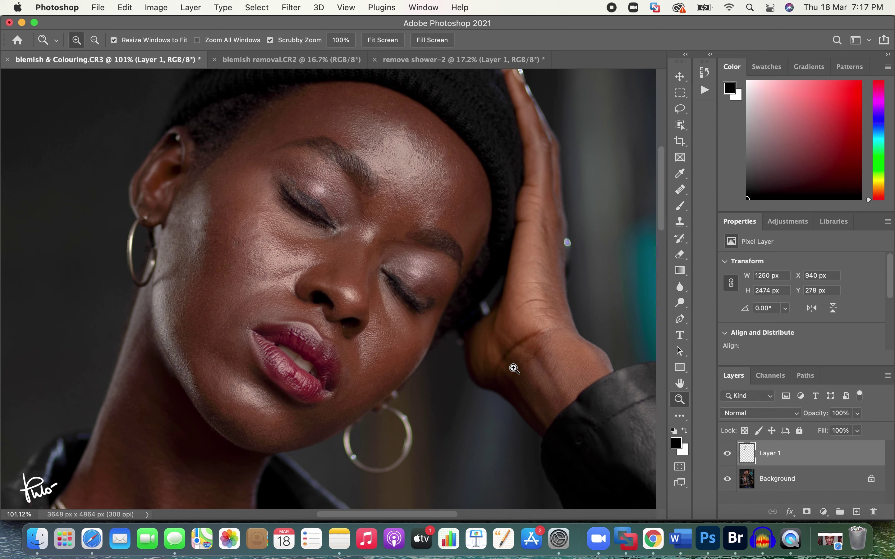
{"action": "key", "text": "super+0"}
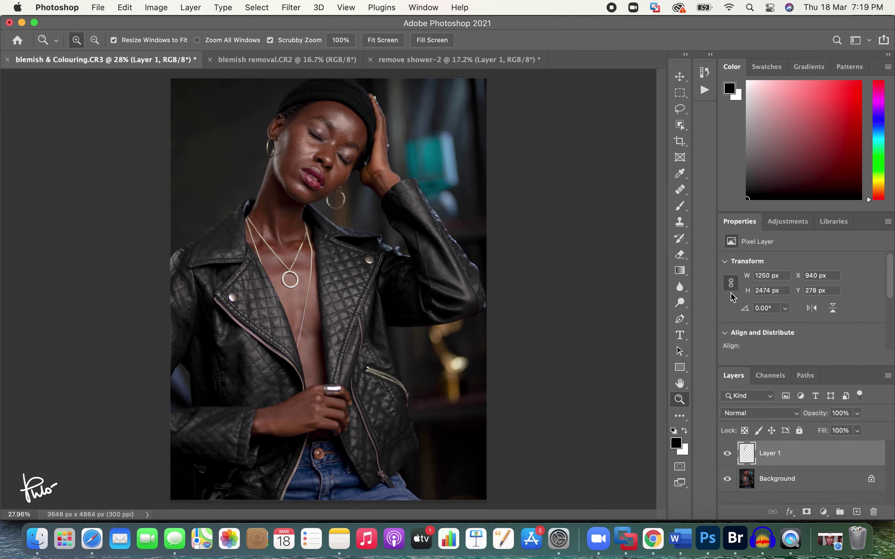
Step: Add a Hue/Saturation adjustment layer above the retouching layer and set the Blues hue to -28
{"action": "left_click", "coordinate": [787, 221]}
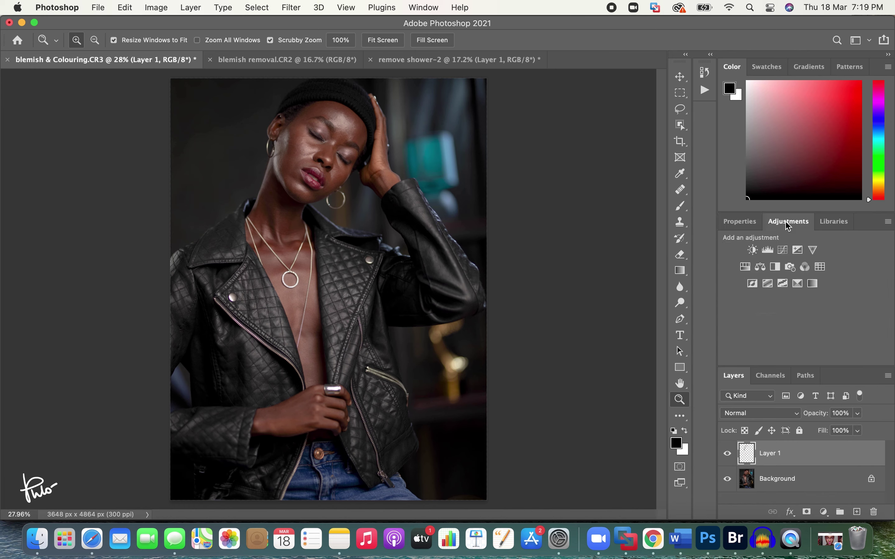
{"action": "left_click", "coordinate": [747, 268]}
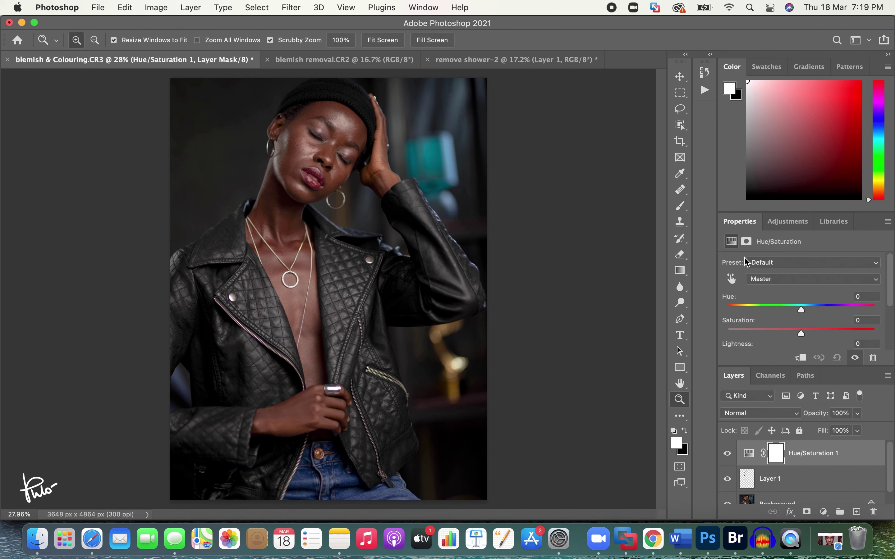
{"action": "left_click", "coordinate": [792, 282]}
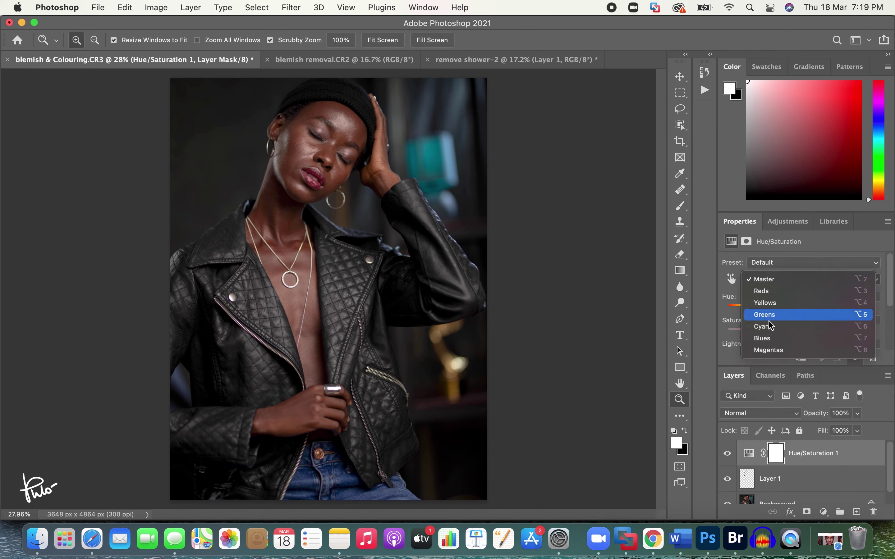
{"action": "left_click", "coordinate": [765, 339]}
{"action": "left_click_drag", "start_coordinate": [803, 313], "coordinate": [784, 321]}
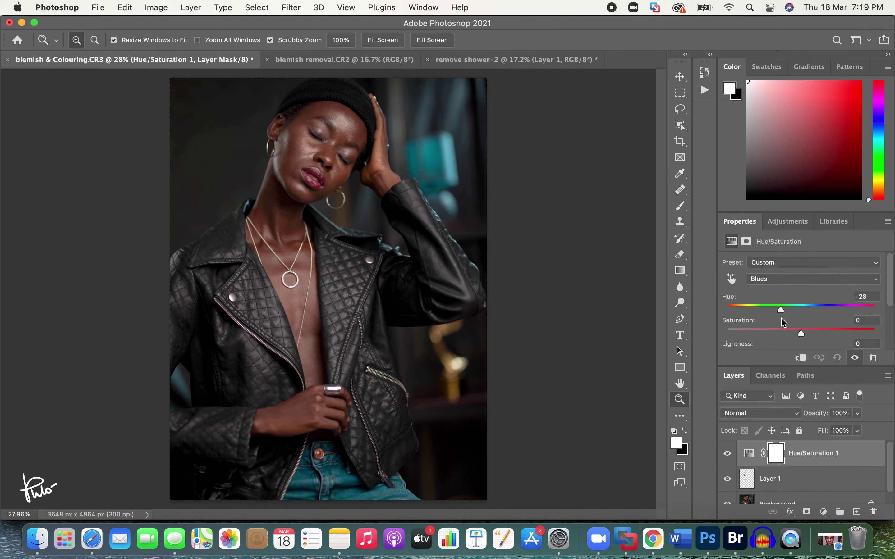
Step: Shift the Yellows hue slightly towards orange and set the Cyans hue to -19, comparing the image with and without the Hue/Saturation adjustment
{"action": "left_click", "coordinate": [766, 279]}
{"action": "left_click", "coordinate": [767, 245]}
{"action": "mouse_move", "coordinate": [805, 312]}
{"action": "left_mouse_down"}
{"action": "mouse_move", "coordinate": [784, 312]}
{"action": "mouse_move", "coordinate": [795, 314]}
{"action": "left_mouse_up"}
{"action": "left_click", "coordinate": [745, 280]}
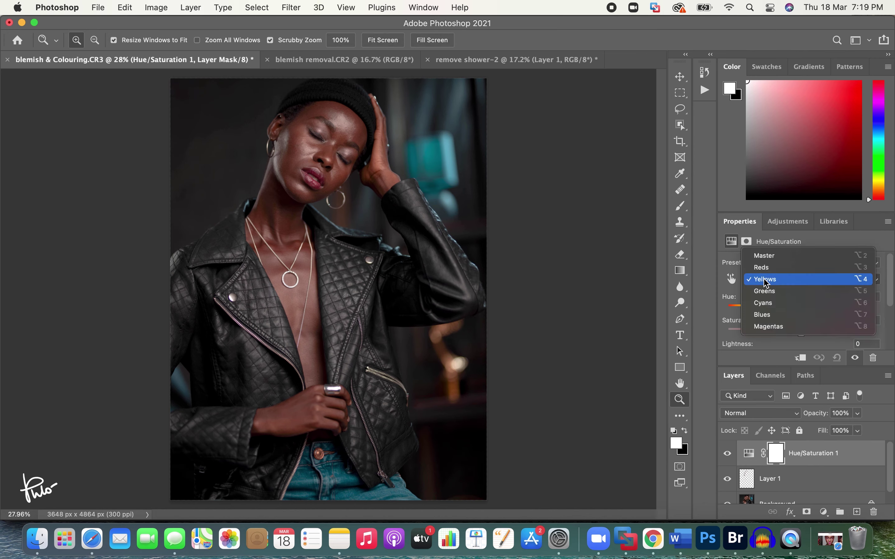
{"action": "left_click", "coordinate": [764, 303]}
{"action": "mouse_move", "coordinate": [802, 312]}
{"action": "left_mouse_down"}
{"action": "mouse_move", "coordinate": [776, 312]}
{"action": "mouse_move", "coordinate": [788, 316]}
{"action": "left_mouse_up"}
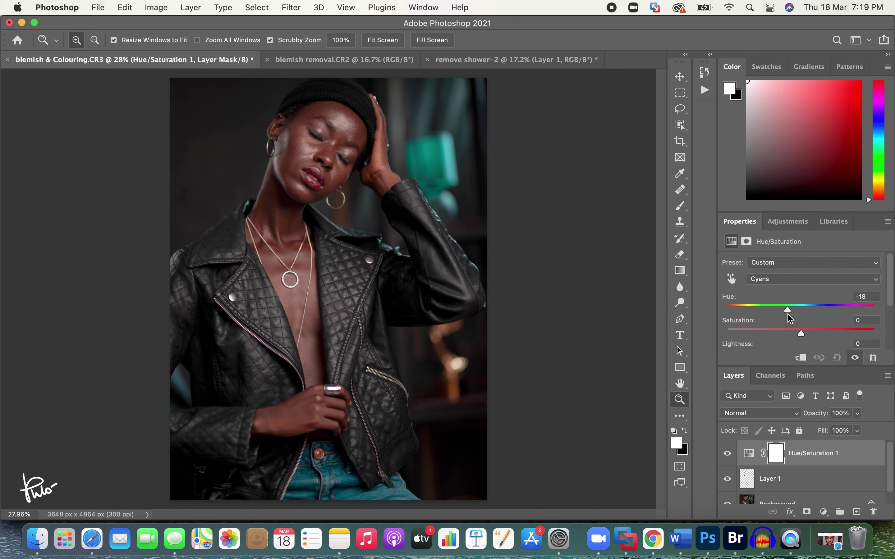
{"action": "left_click", "coordinate": [728, 457]}
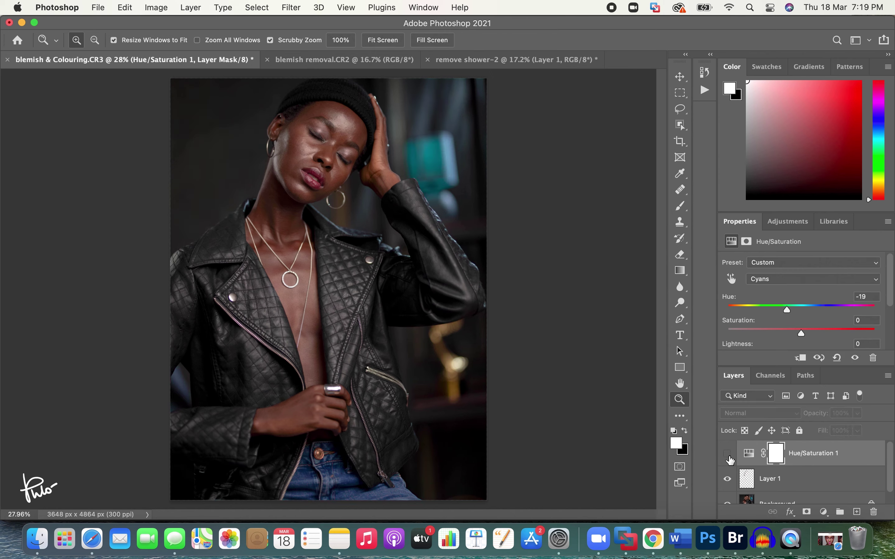
{"action": "left_click", "coordinate": [728, 454]}
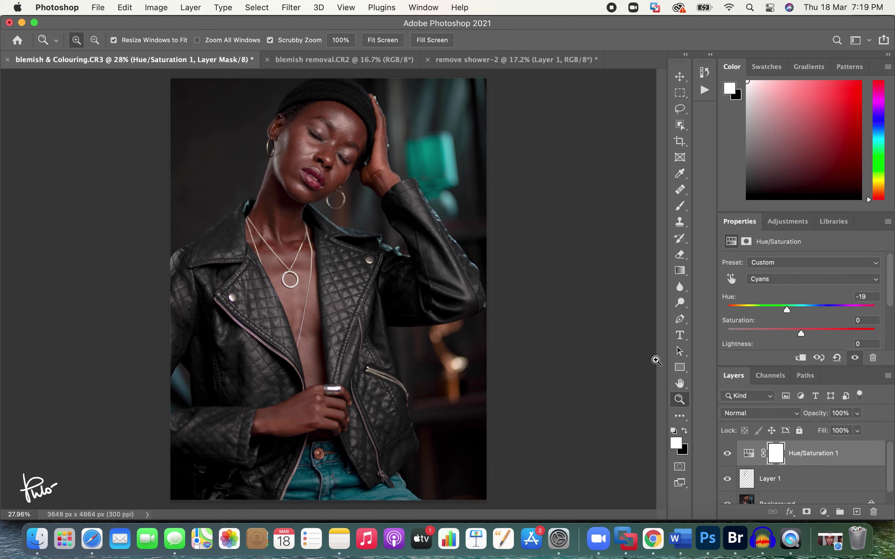
Step: Add a Color Balance adjustment layer and set the Shadows to Cyan–Red -10, Magenta–Green +2 and Yellow–Blue +5
{"action": "left_click", "coordinate": [788, 222]}
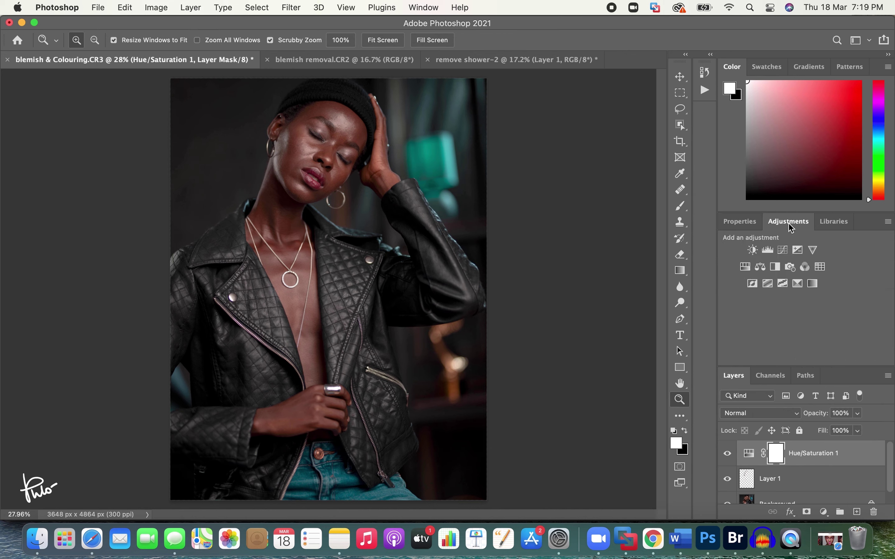
{"action": "left_click", "coordinate": [760, 267]}
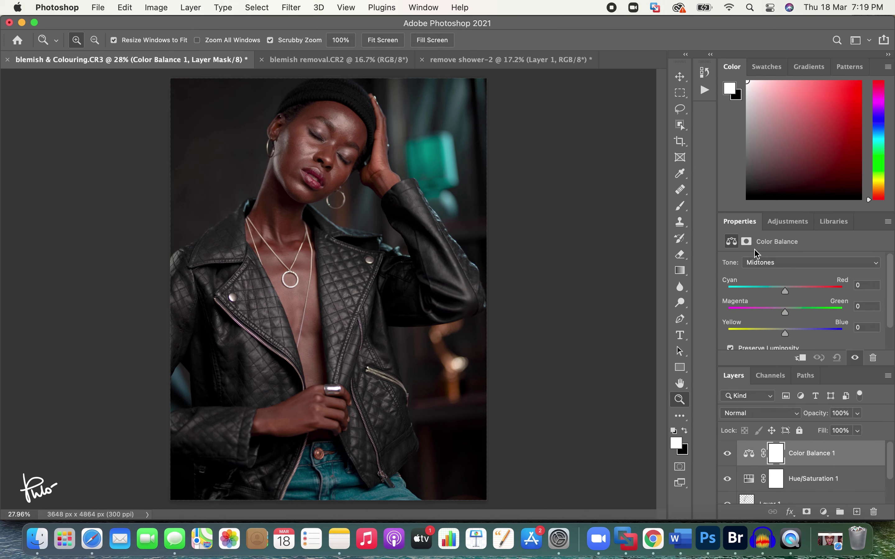
{"action": "left_click", "coordinate": [767, 266]}
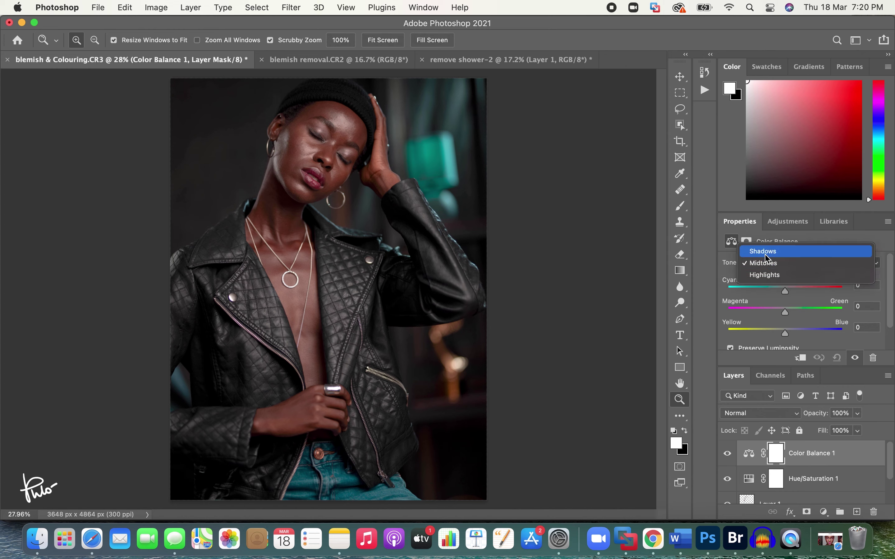
{"action": "left_click", "coordinate": [767, 252]}
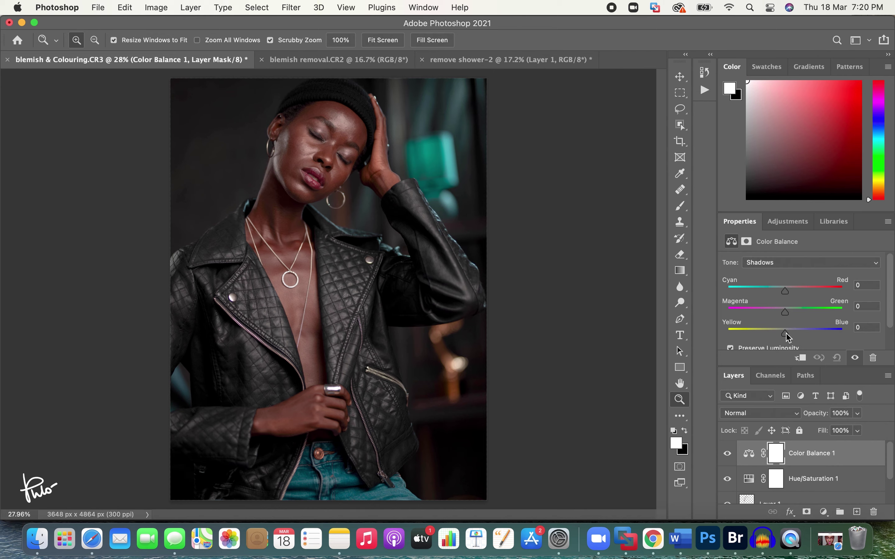
{"action": "left_click_drag", "start_coordinate": [781, 334], "coordinate": [788, 335]}
{"action": "left_click_drag", "start_coordinate": [785, 292], "coordinate": [779, 291]}
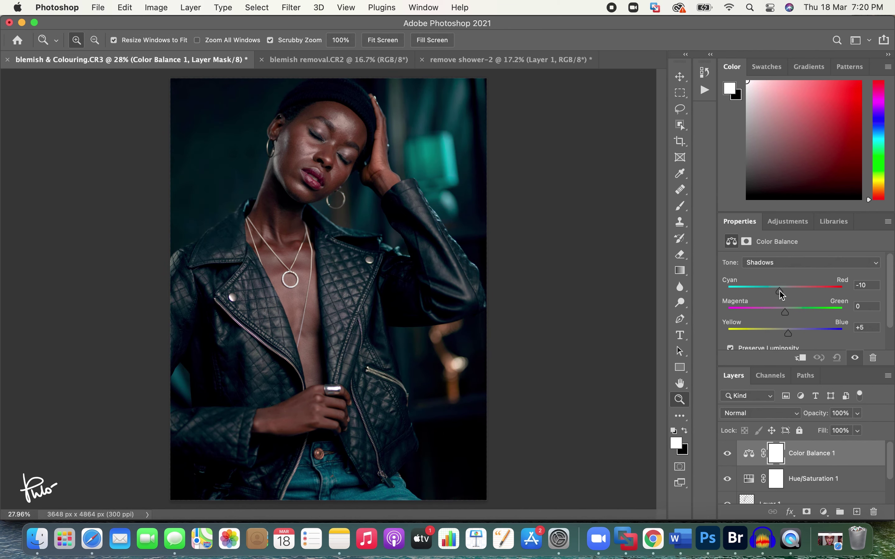
{"action": "left_click_drag", "start_coordinate": [784, 313], "coordinate": [785, 312]}
{"action": "left_click_drag", "start_coordinate": [787, 313], "coordinate": [786, 312]}
Step: Set the Color Balance Midtones to Cyan–Red +2, Magenta–Green -4 and Yellow–Blue -4
{"action": "left_click", "coordinate": [772, 266]}
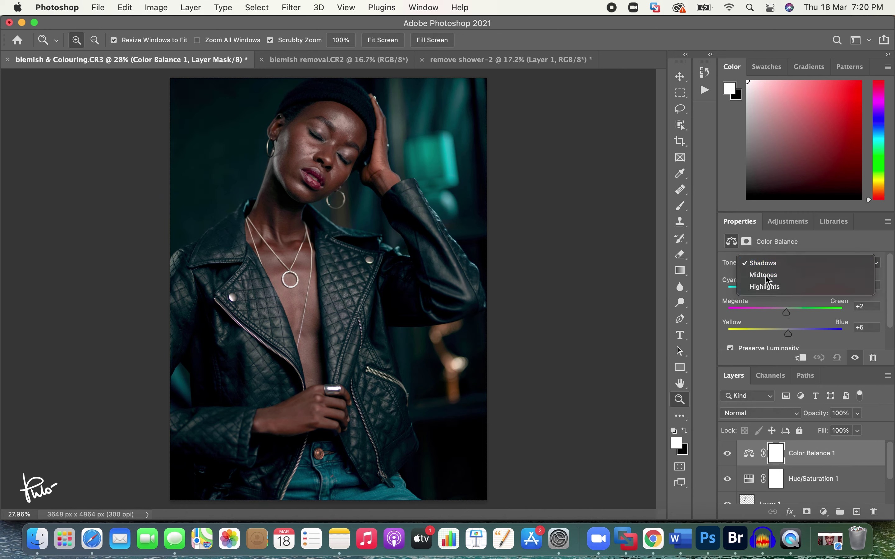
{"action": "left_click", "coordinate": [764, 275]}
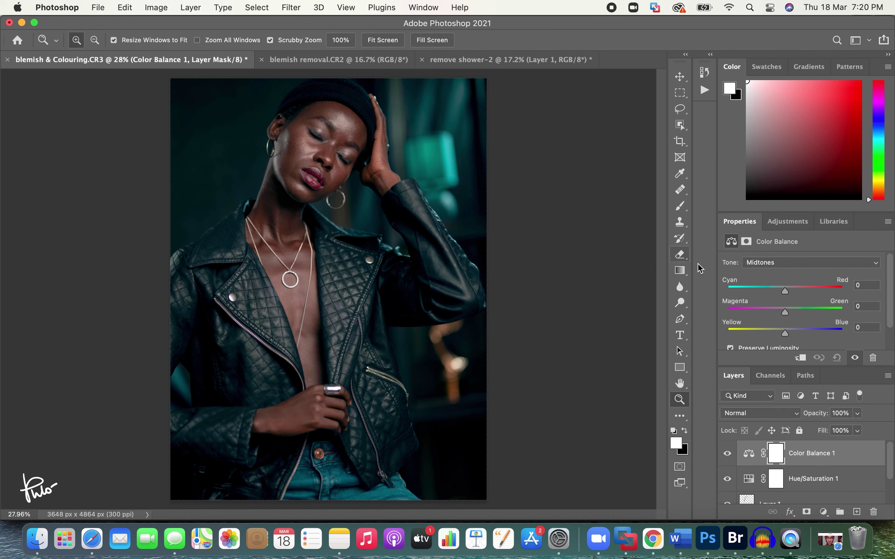
{"action": "left_click_drag", "start_coordinate": [786, 334], "coordinate": [781, 331]}
{"action": "left_click_drag", "start_coordinate": [782, 314], "coordinate": [788, 294]}
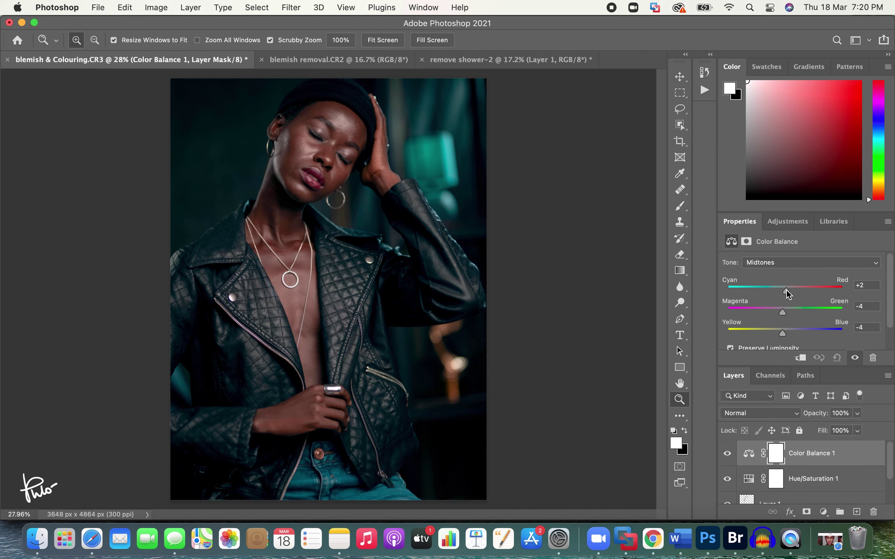
Step: Set the Color Balance Highlights to Cyan–Red +4, Magenta–Green +2 and Yellow–Blue -19
{"action": "left_click", "coordinate": [762, 263]}
{"action": "left_click", "coordinate": [763, 276]}
{"action": "mouse_move", "coordinate": [785, 334]}
{"action": "left_mouse_down"}
{"action": "mouse_move", "coordinate": [801, 336]}
{"action": "mouse_move", "coordinate": [746, 336]}
{"action": "mouse_move", "coordinate": [784, 339]}
{"action": "mouse_move", "coordinate": [774, 336]}
{"action": "left_mouse_up"}
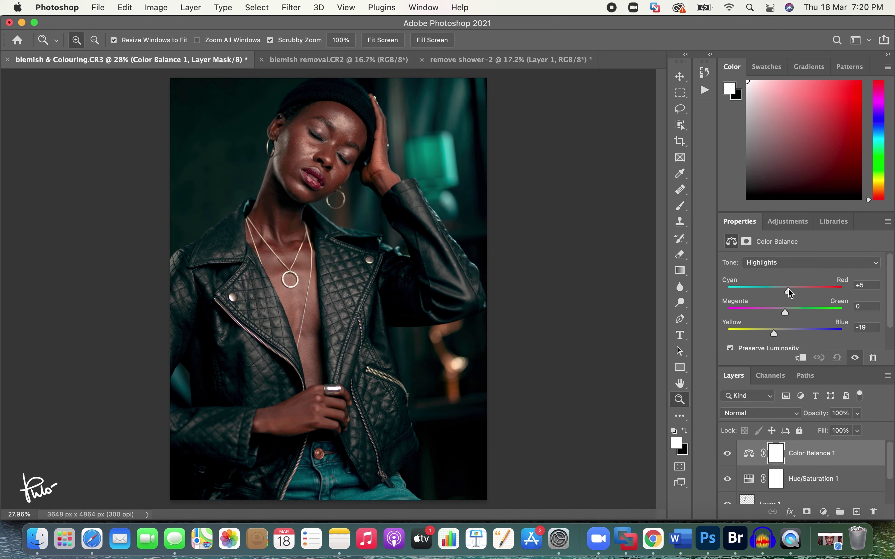
{"action": "left_click_drag", "start_coordinate": [787, 314], "coordinate": [786, 310]}
Step: Refine the Color Balance Midtones by setting Cyan–Red to +4 and shifting Yellow–Blue further towards yellow
{"action": "left_click", "coordinate": [762, 264]}
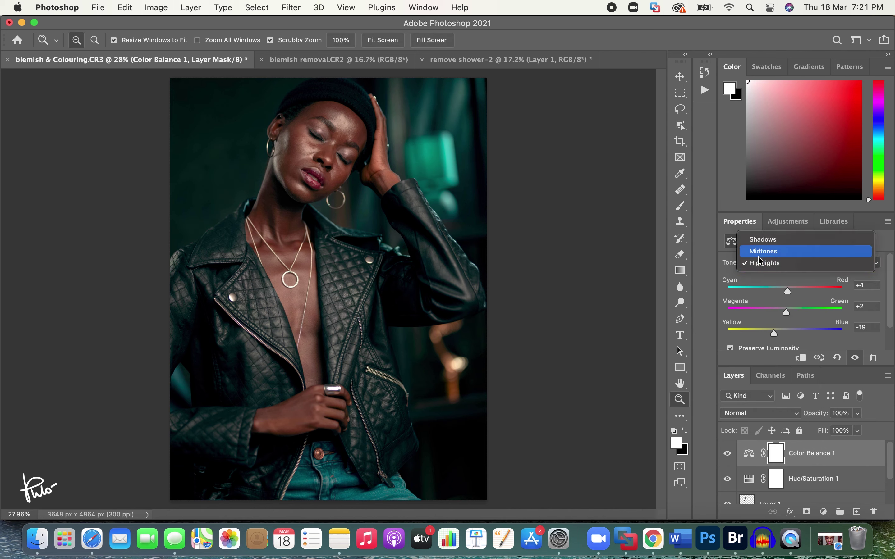
{"action": "left_click", "coordinate": [764, 250]}
{"action": "left_click_drag", "start_coordinate": [786, 292], "coordinate": [787, 291]}
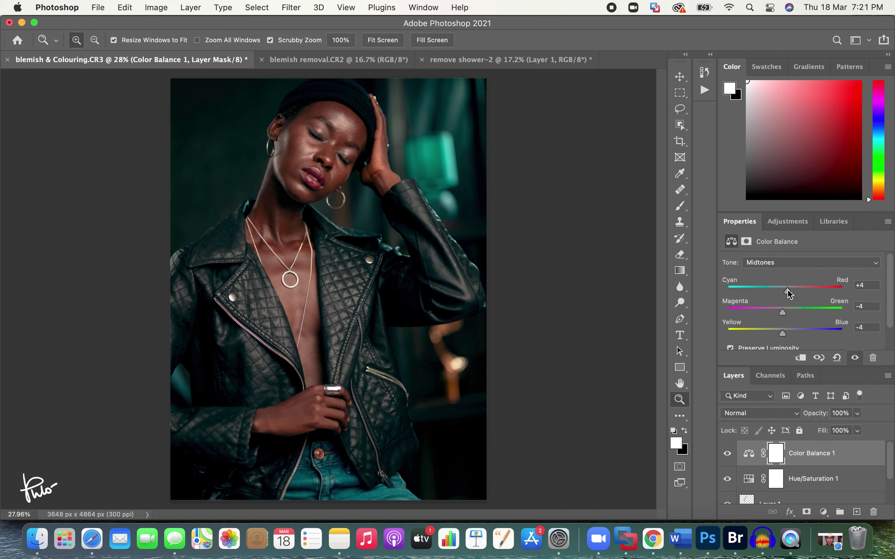
{"action": "left_click_drag", "start_coordinate": [782, 332], "coordinate": [779, 333]}
Step: Add a Curves adjustment layer with a faded look: lift the black point, anchor the shadows with a point, and lower the white point
{"action": "left_click", "coordinate": [780, 223]}
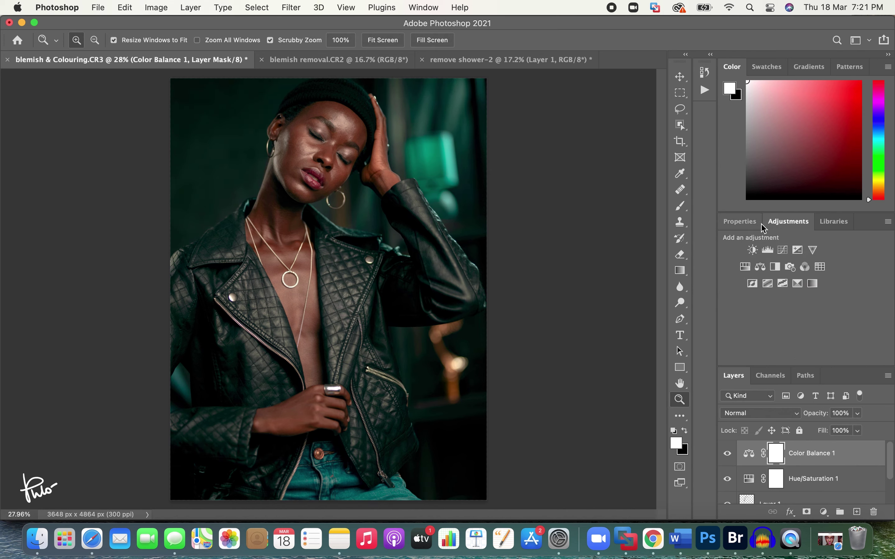
{"action": "left_click", "coordinate": [783, 251]}
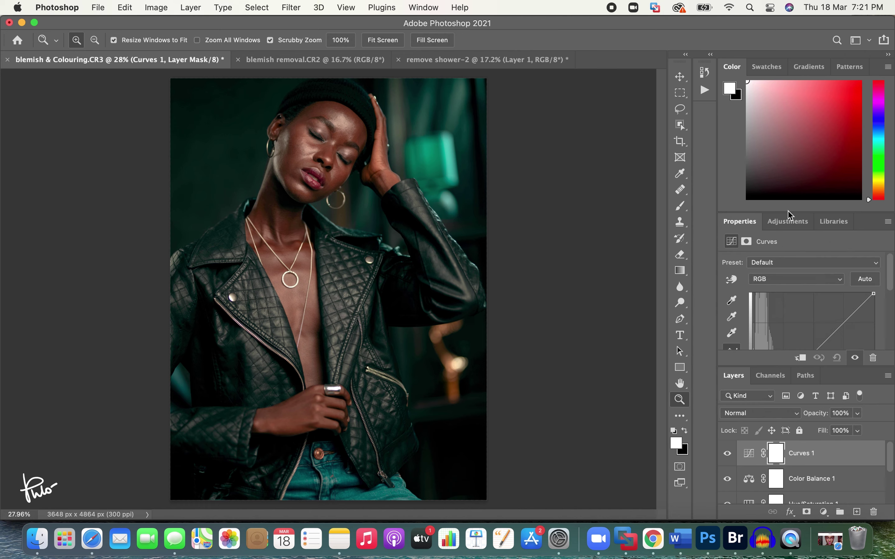
{"action": "left_click_drag", "start_coordinate": [786, 212], "coordinate": [795, 142]}
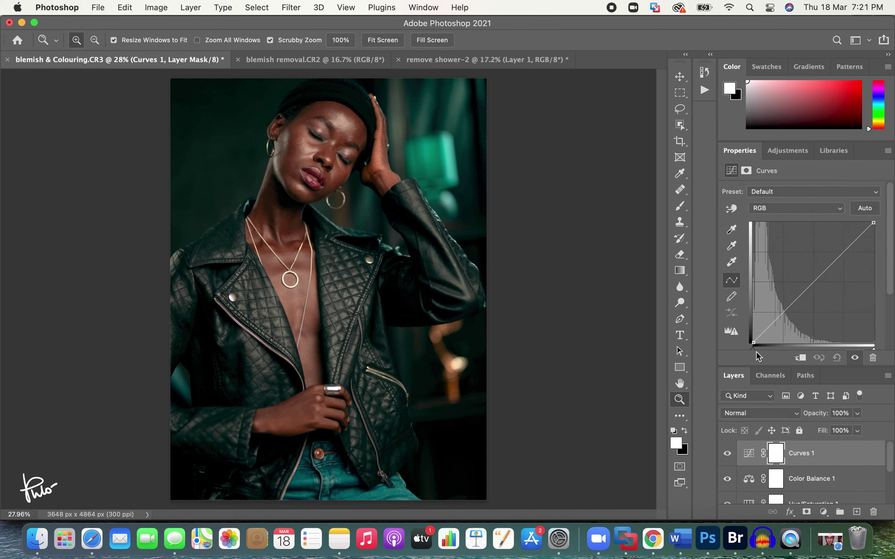
{"action": "left_click_drag", "start_coordinate": [752, 342], "coordinate": [750, 335]}
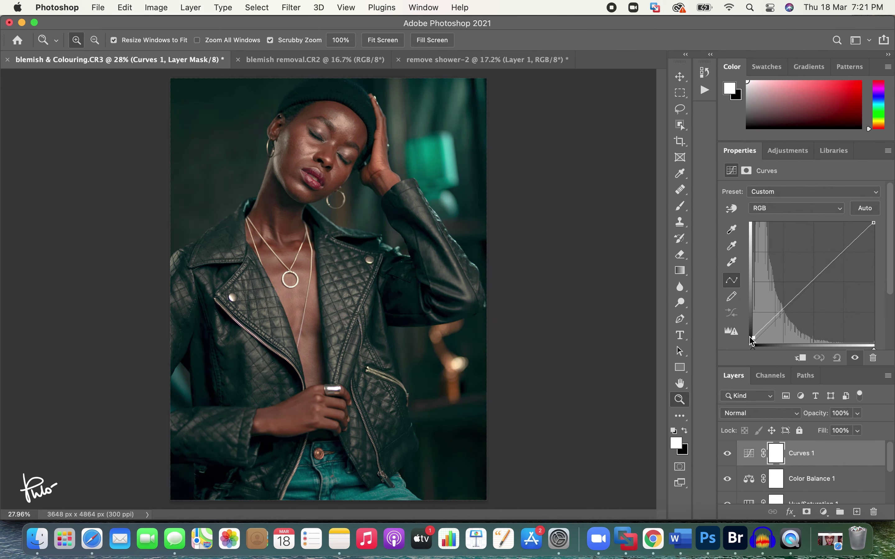
{"action": "left_click", "coordinate": [772, 320]}
{"action": "left_click_drag", "start_coordinate": [772, 321], "coordinate": [772, 322]}
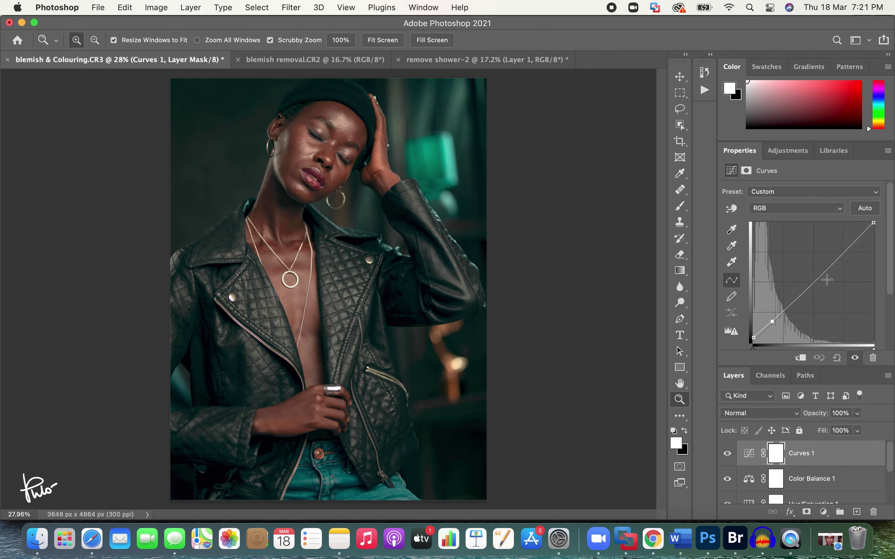
{"action": "left_click_drag", "start_coordinate": [871, 228], "coordinate": [879, 247]}
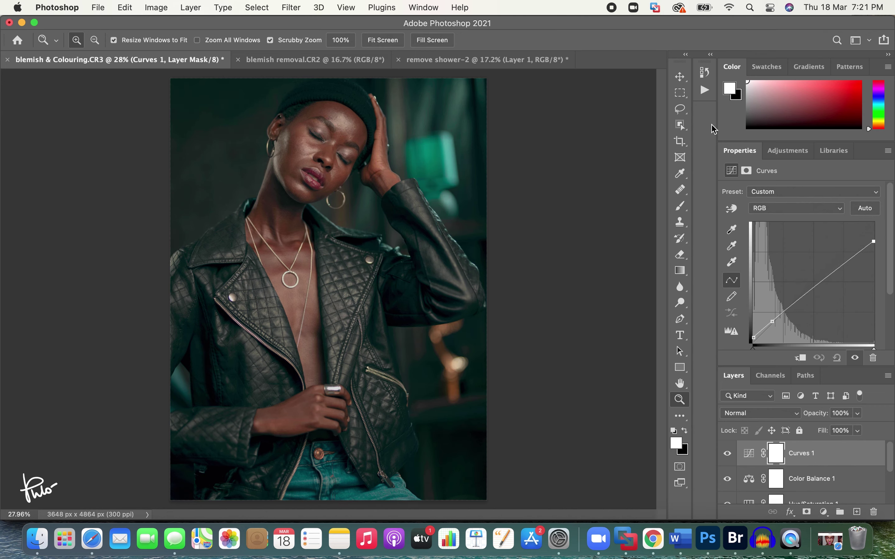
Step: Run the recorded Noise action to add a grain layer above the Curves adjustment
{"action": "left_click", "coordinate": [705, 92]}
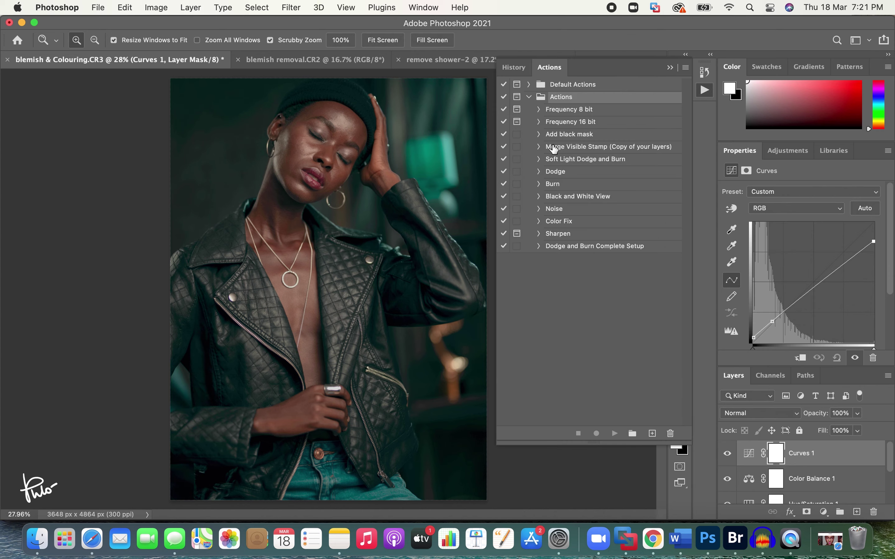
{"action": "left_click", "coordinate": [556, 210]}
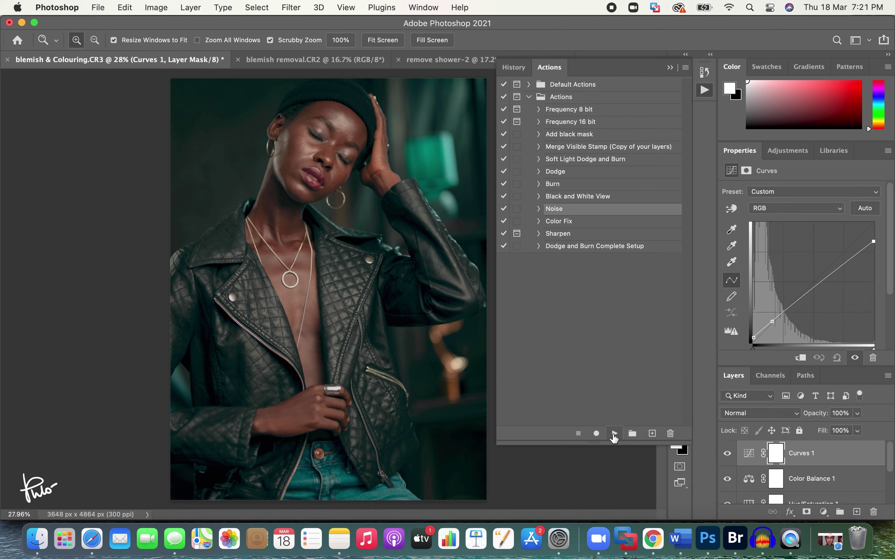
{"action": "left_click", "coordinate": [614, 433]}
{"action": "left_click", "coordinate": [670, 67]}
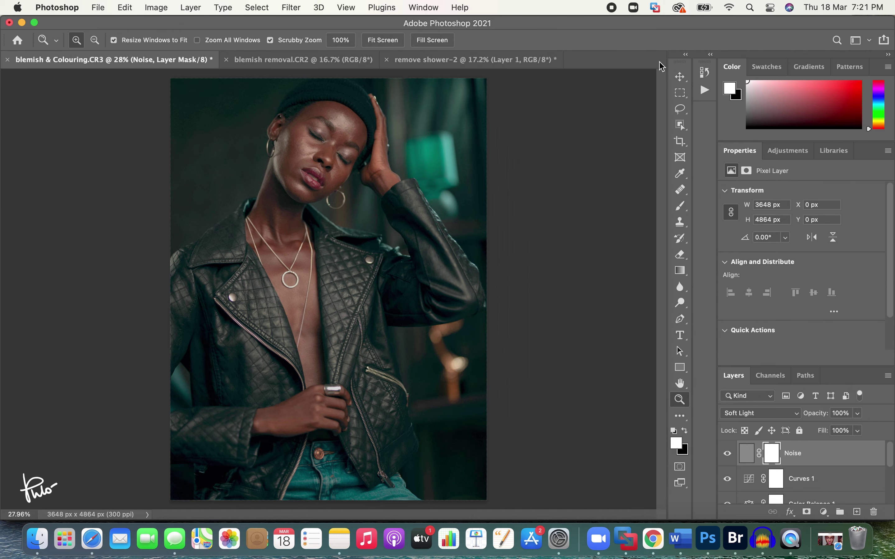
Step: Scale the Noise layer's pixel content proportionally to 10944 × 14592 px, three times its size, for coarser grain
{"action": "left_click", "coordinate": [746, 453]}
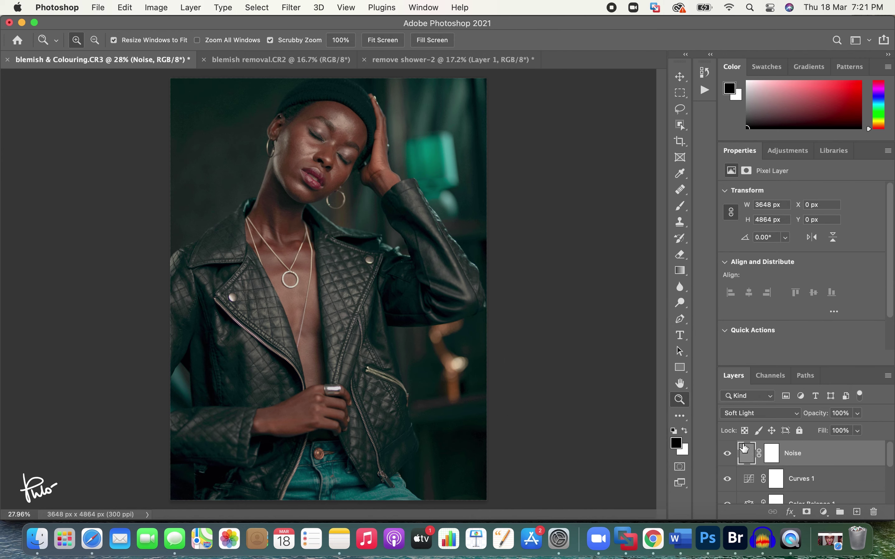
{"action": "key", "text": "super+t"}
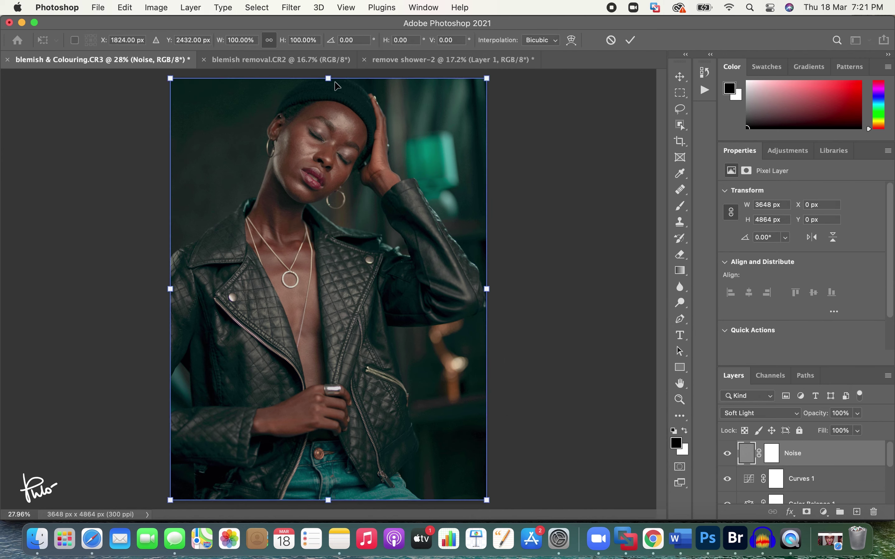
{"action": "left_click_drag", "start_coordinate": [283, 44], "coordinate": [308, 42]}
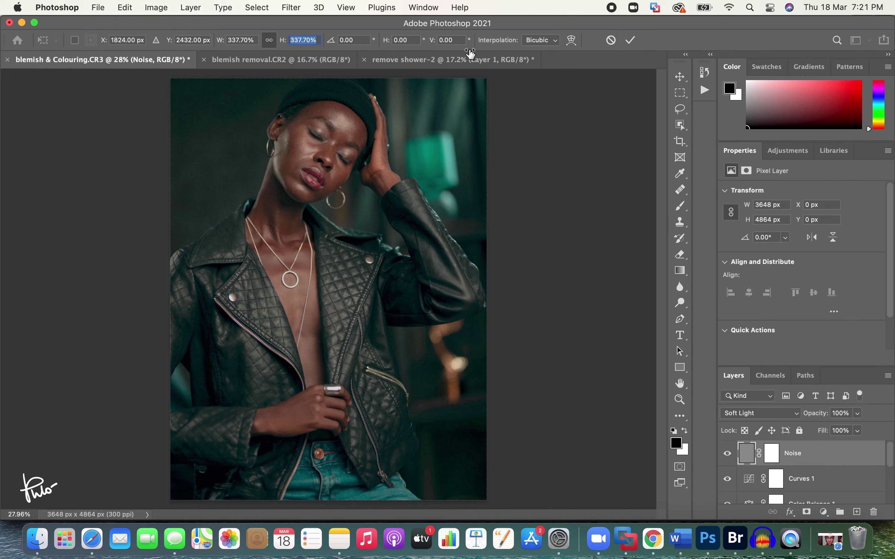
{"action": "key", "text": "Return"}
{"action": "key", "text": "z"}
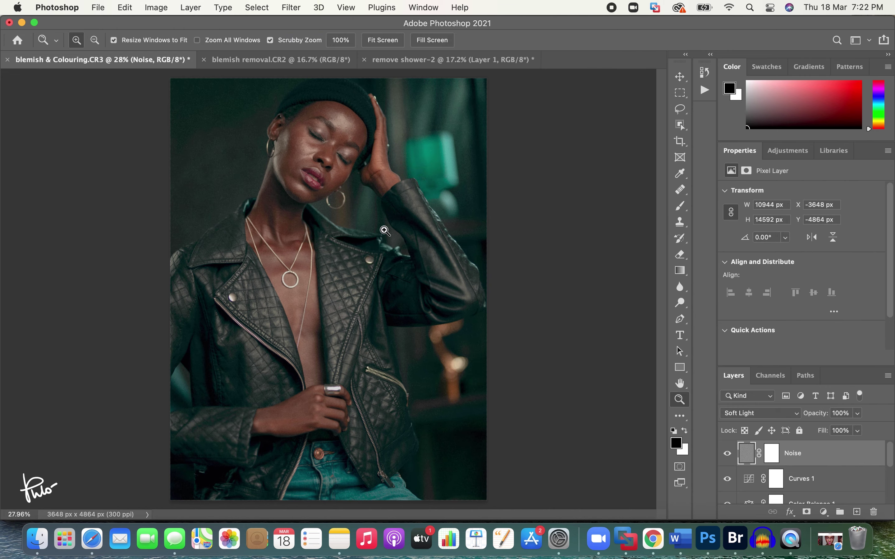
{"action": "left_click_drag", "start_coordinate": [321, 178], "coordinate": [335, 214]}
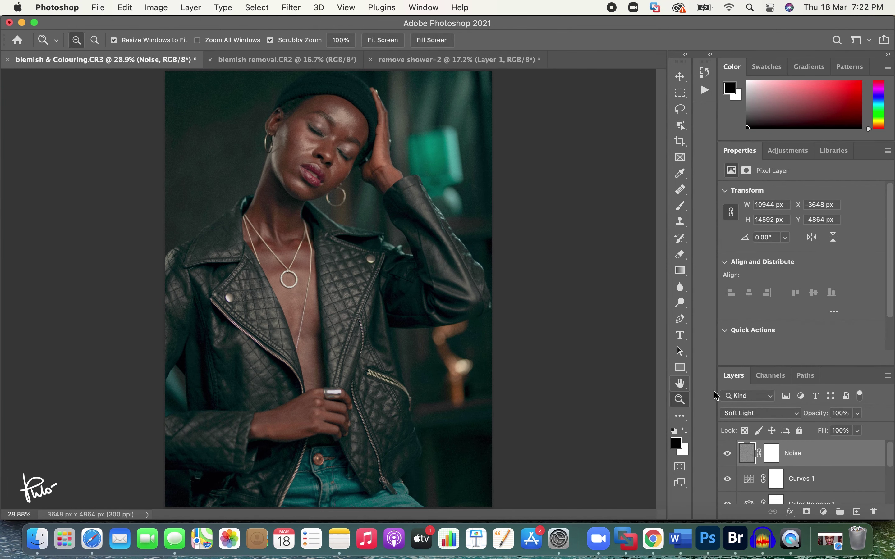
Step: Group the Noise, Curves 1, Color Balance 1 and Hue/Saturation 1 layers together
{"action": "left_click_drag", "start_coordinate": [813, 366], "coordinate": [809, 298]}
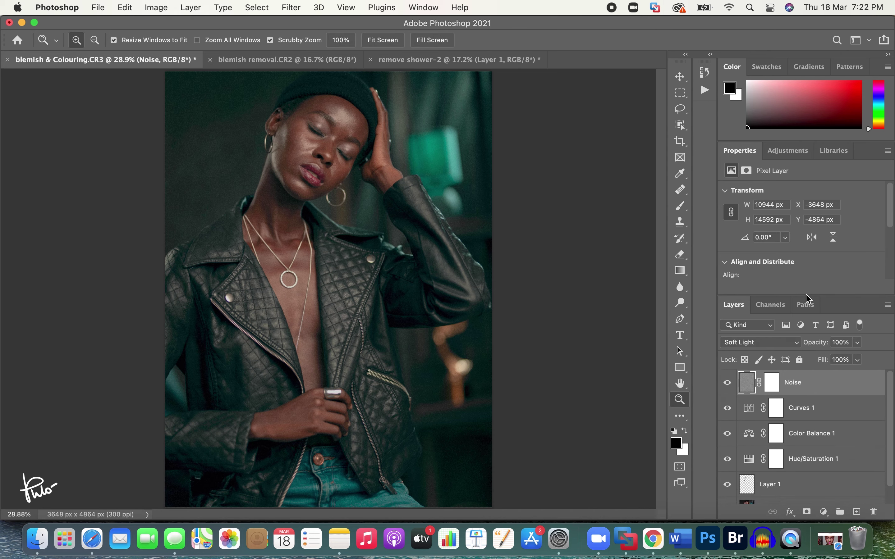
{"action": "left_click", "coordinate": [799, 467], "text": "shift"}
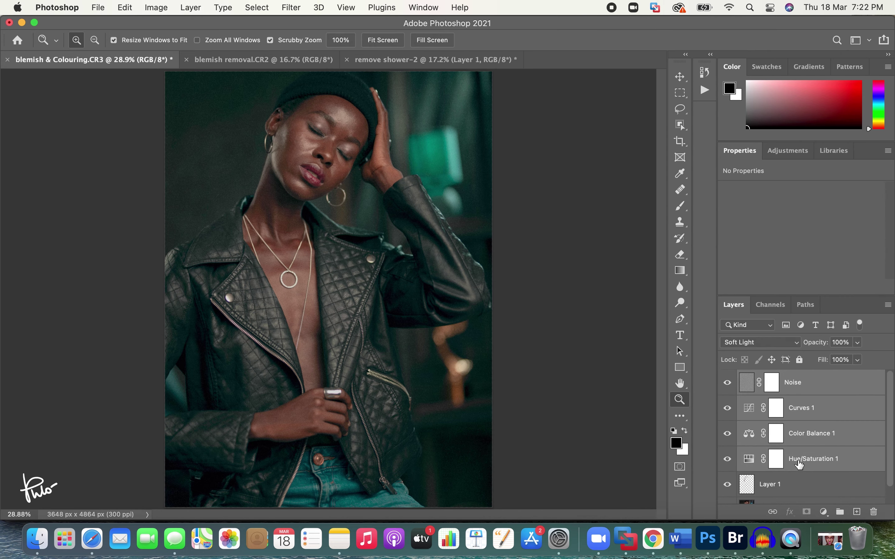
{"action": "key", "text": "super+g"}
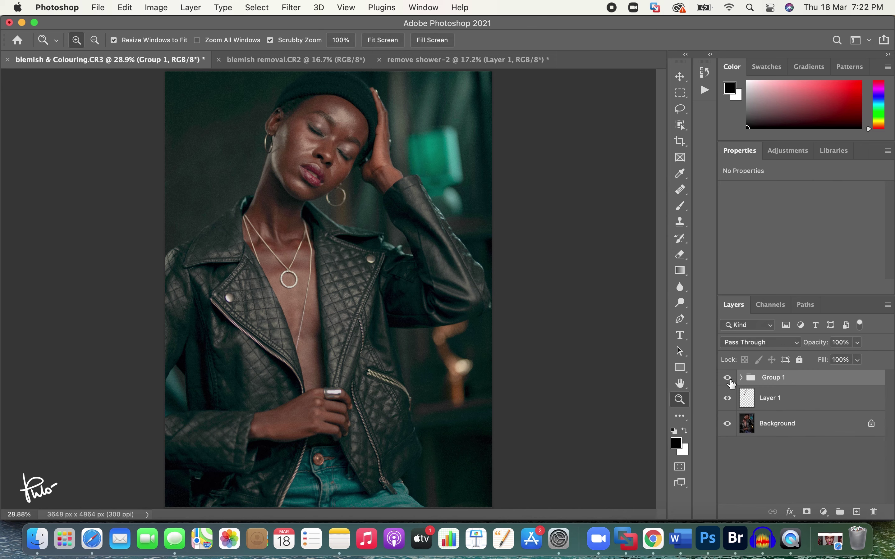
Step: Compare the portrait with and without the grading group, and hide the group and Layer 1 to examine the original facial skin
{"action": "left_click", "coordinate": [727, 381]}
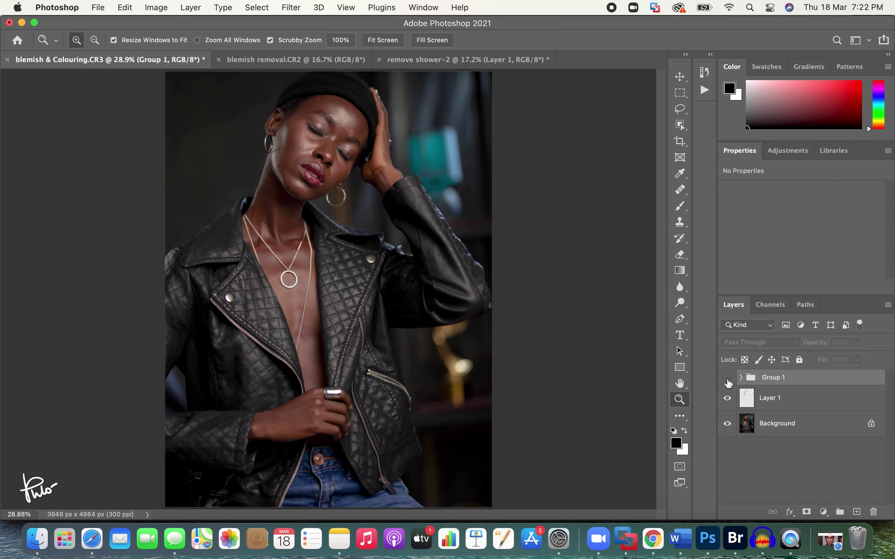
{"action": "left_click", "coordinate": [727, 382]}
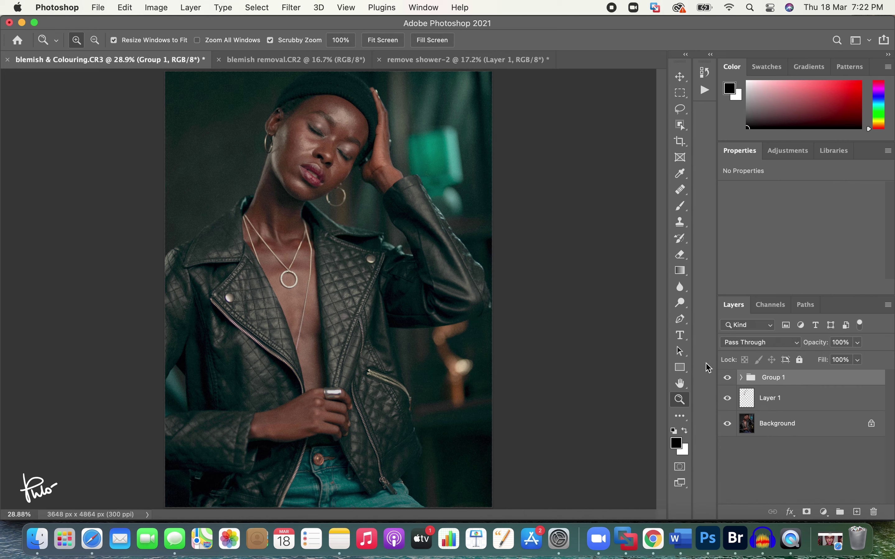
{"action": "left_click", "coordinate": [728, 398]}
{"action": "left_click", "coordinate": [727, 377]}
{"action": "left_click_drag", "start_coordinate": [350, 137], "coordinate": [367, 183]}
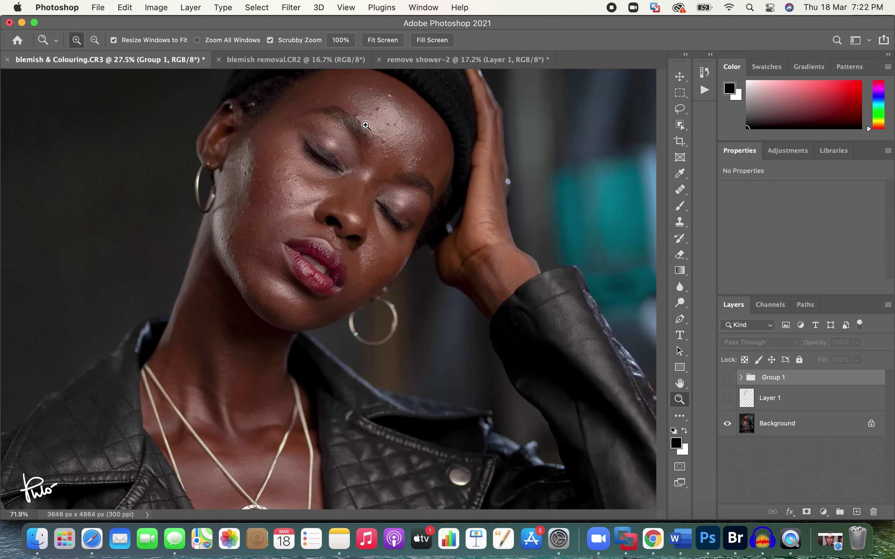
{"action": "left_click_drag", "start_coordinate": [321, 128], "coordinate": [375, 128]}
Step: Show Layer 1 and the grading group again in turn to examine the healed skin and final colours, close up and in full
{"action": "left_click", "coordinate": [727, 397]}
{"action": "left_click_drag", "start_coordinate": [469, 266], "coordinate": [407, 275]}
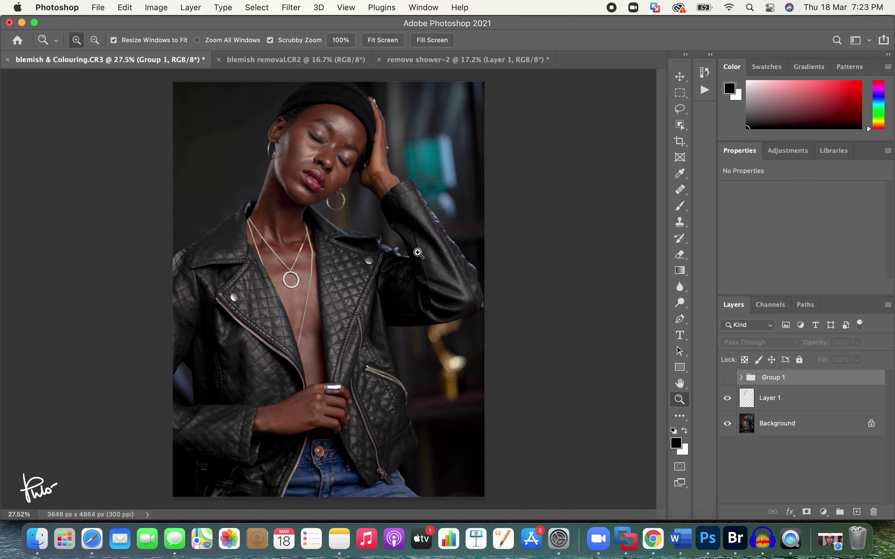
{"action": "left_click", "coordinate": [728, 378]}
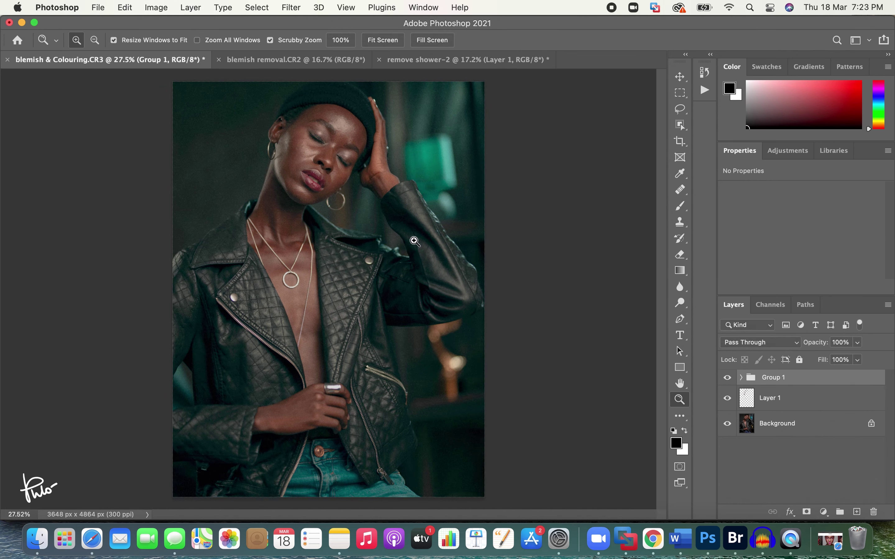
{"action": "scroll", "coordinate": [353, 172], "scroll_direction": "up", "scroll_amount": 3}
{"action": "scroll", "coordinate": [382, 176], "scroll_direction": "down", "scroll_amount": 3}
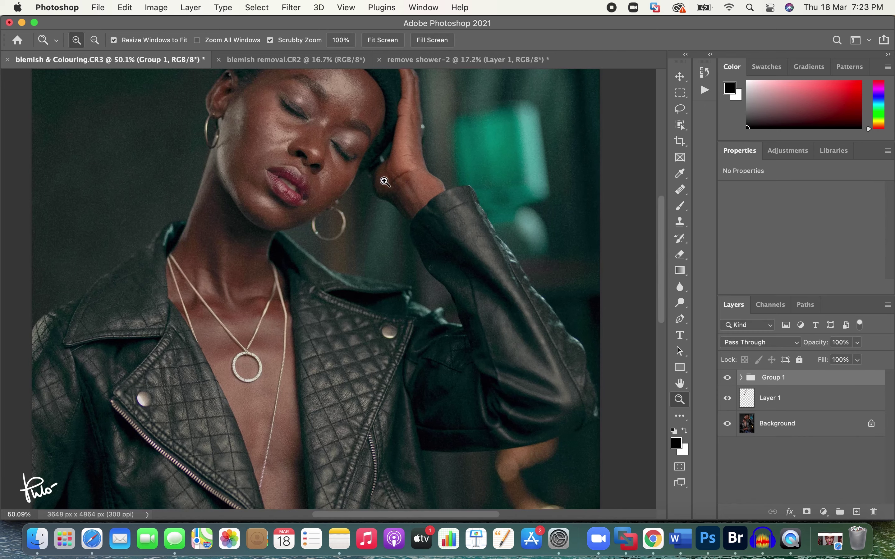
{"action": "scroll", "coordinate": [378, 194], "scroll_direction": "down", "scroll_amount": 2}
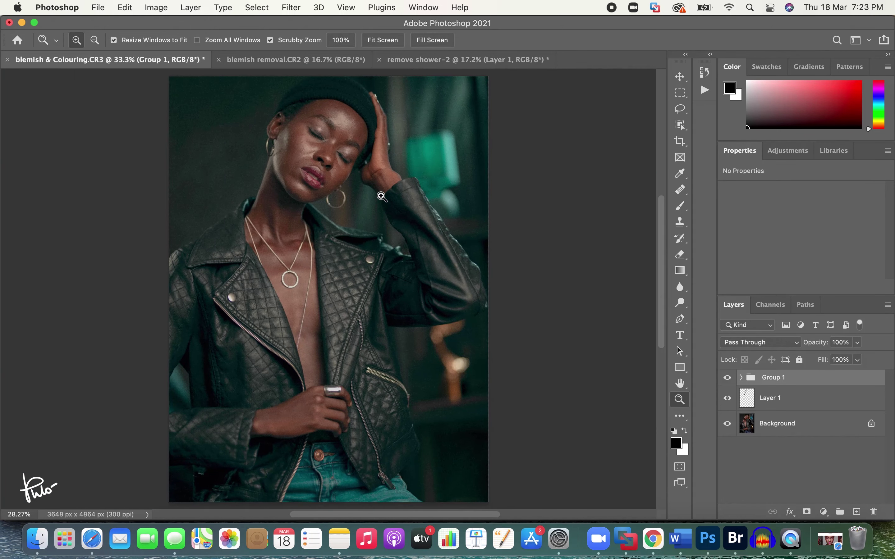